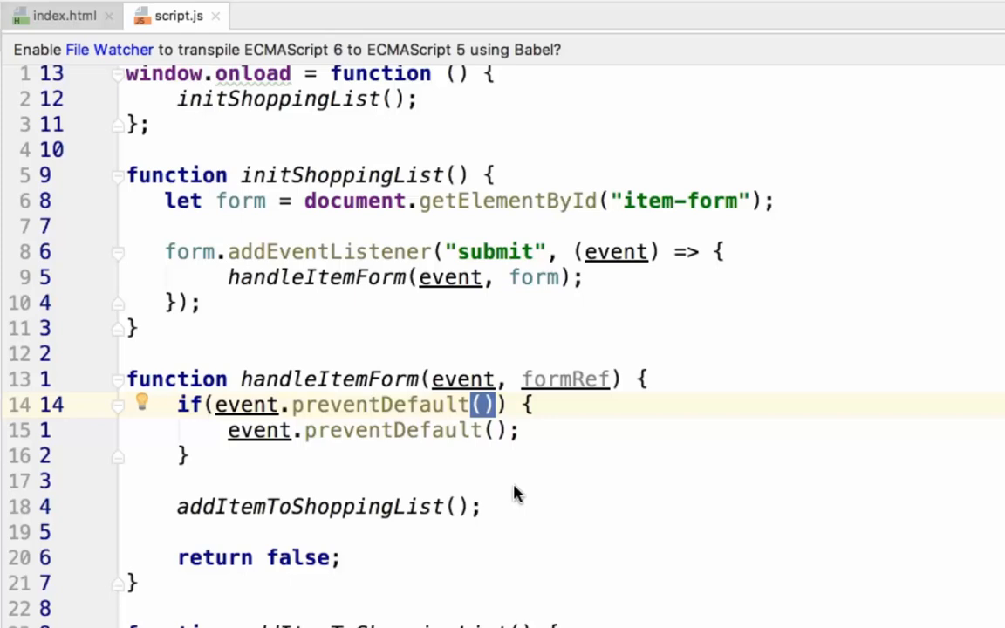
Remove the call parentheses so line 14 reads if(event.preventDefault)
left_click(493, 430)
key("Up")
key("shift+Left")
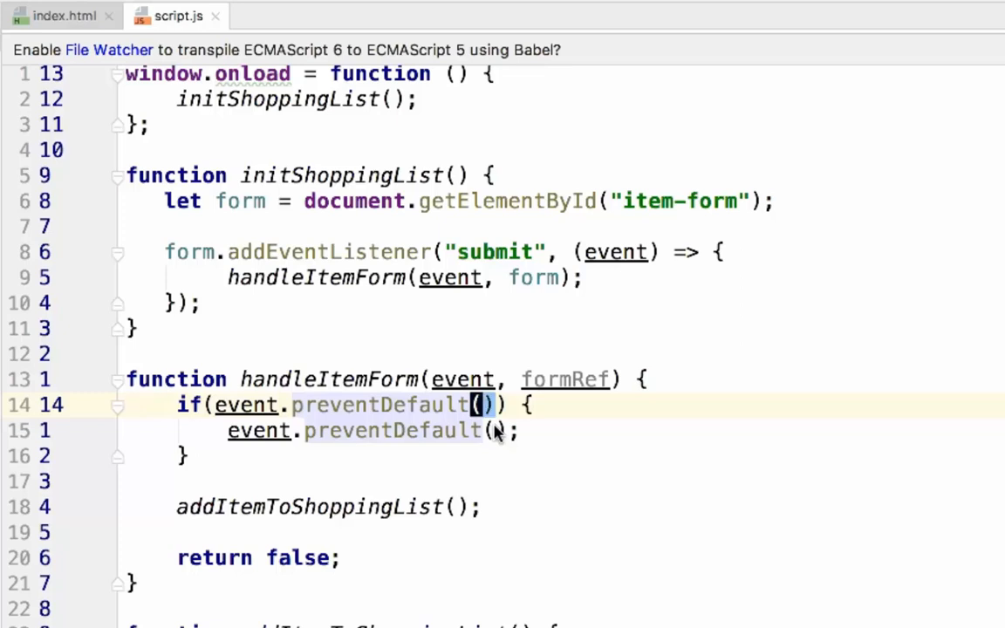
key("Left")
key("Left")
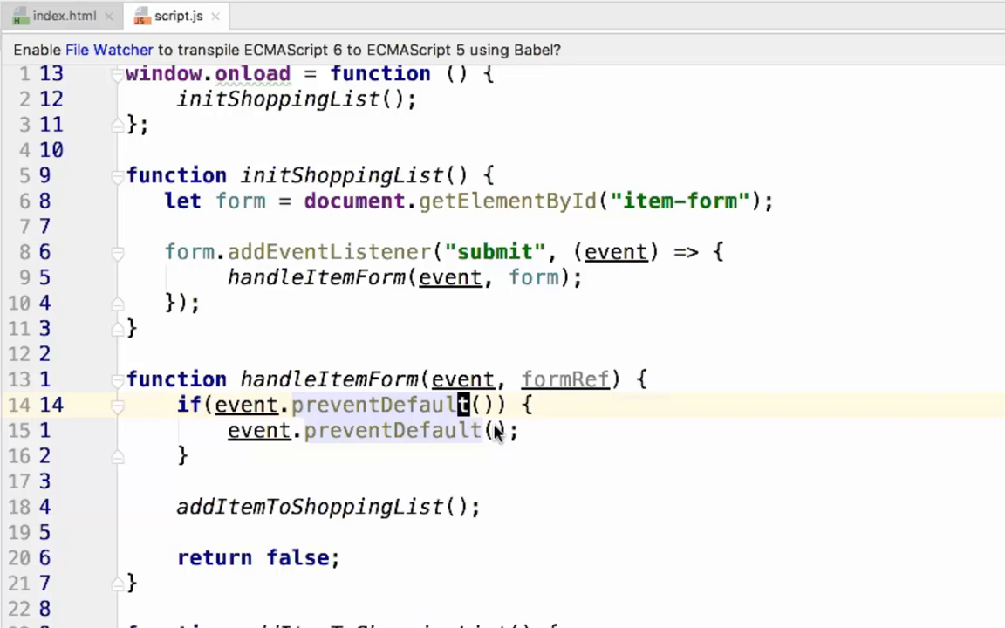
key("Right")
key("Right")
key("Delete")
key("Delete")
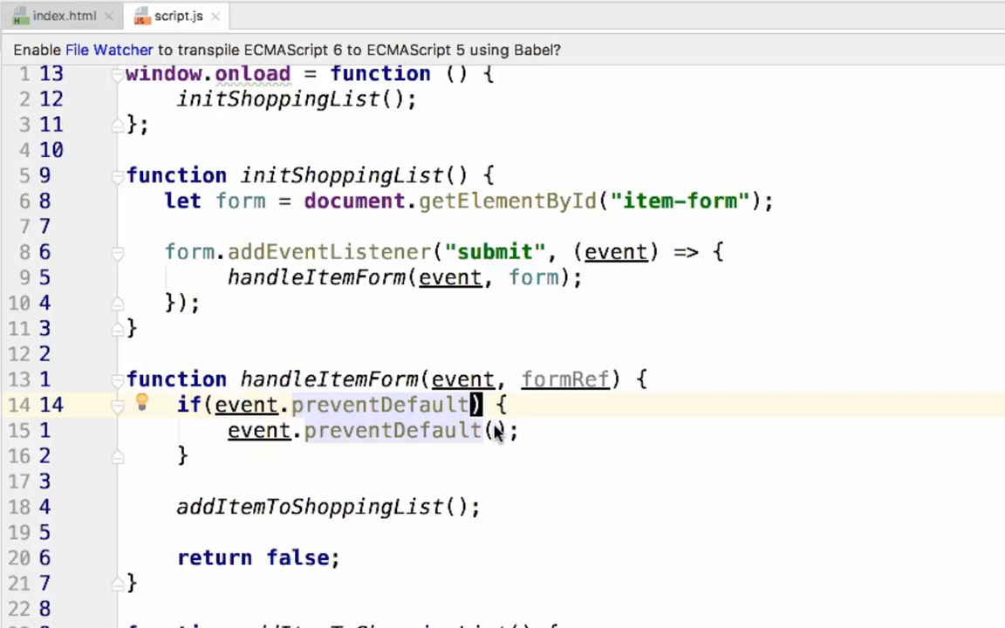
key("Left")
key("ctrl+w")
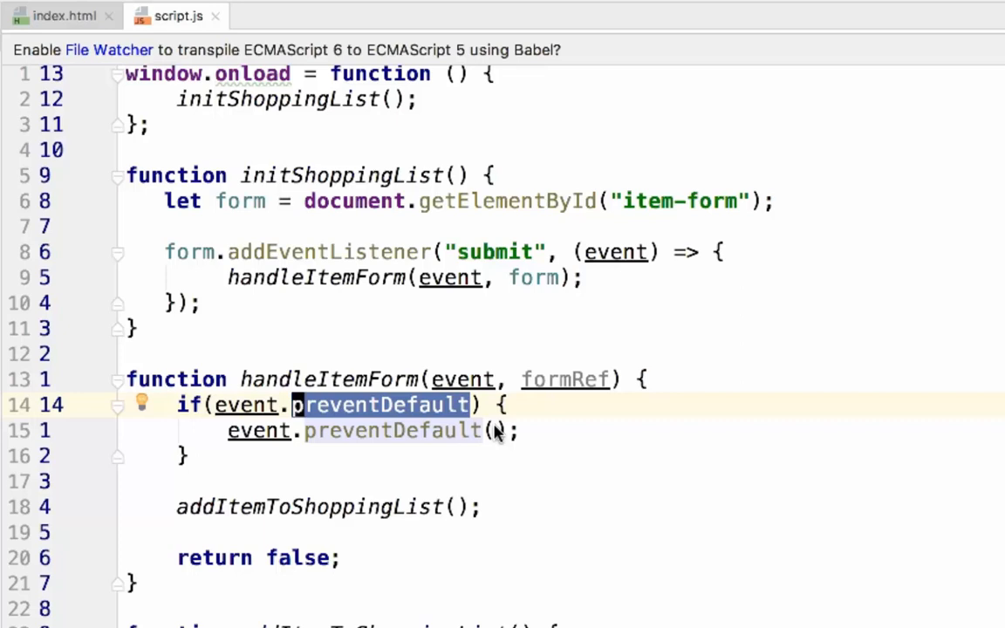
key("Escape")
Add a demo function returning 1 below handleItemForm
key("j")
key("j")
key("j")
key("j")
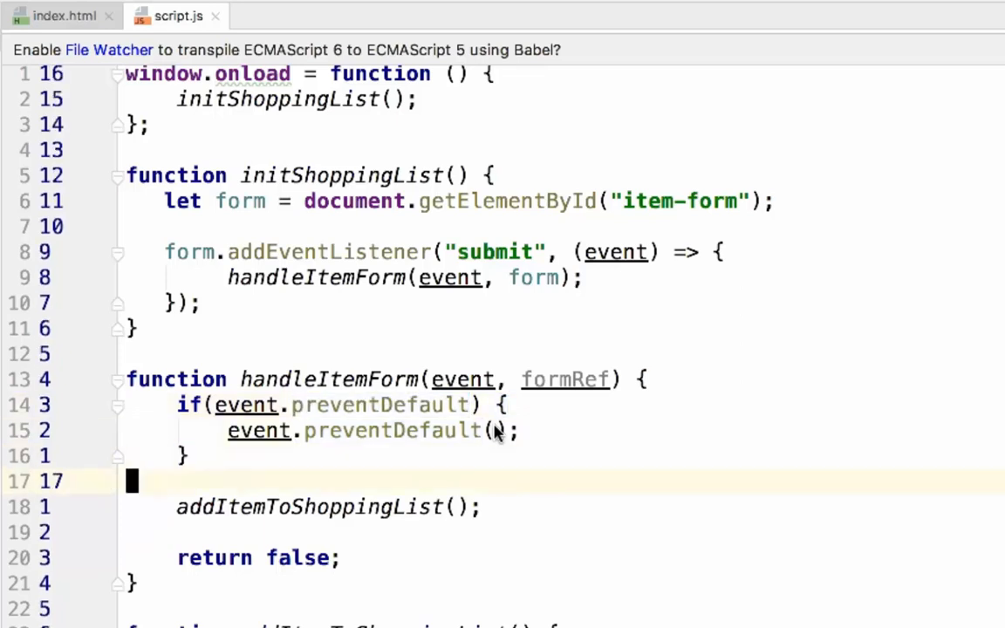
key("j")
key("j")
key("j")
key("j")
key("j")
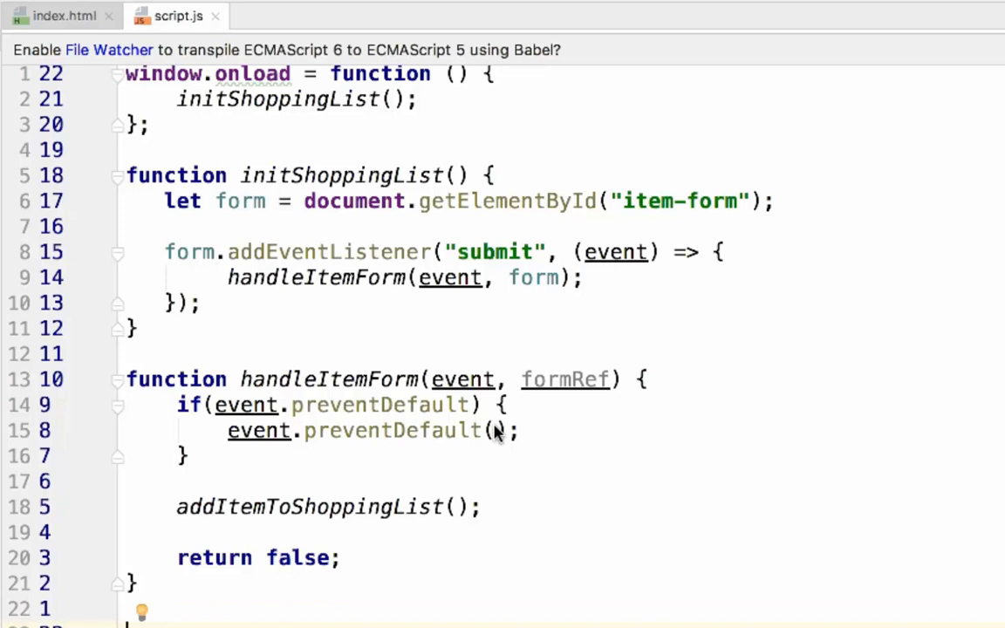
key("z")
key("z")
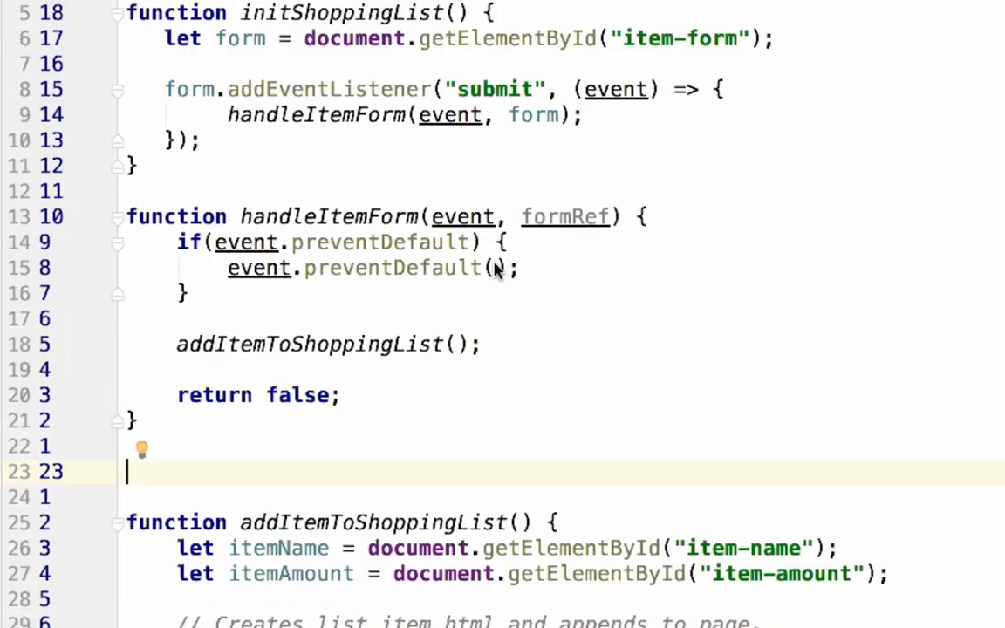
type("function de")
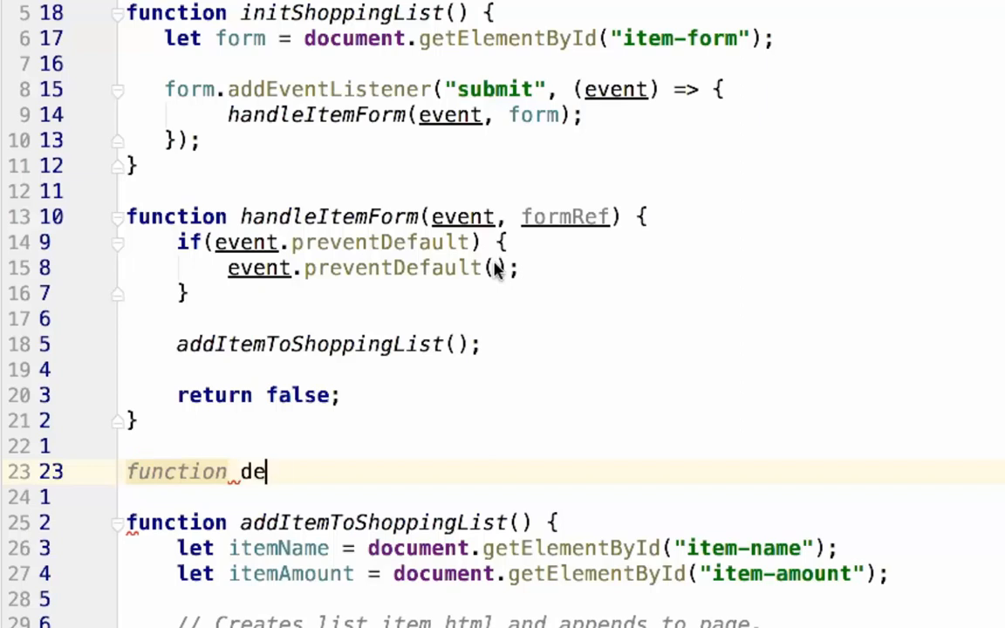
type("mo() {")
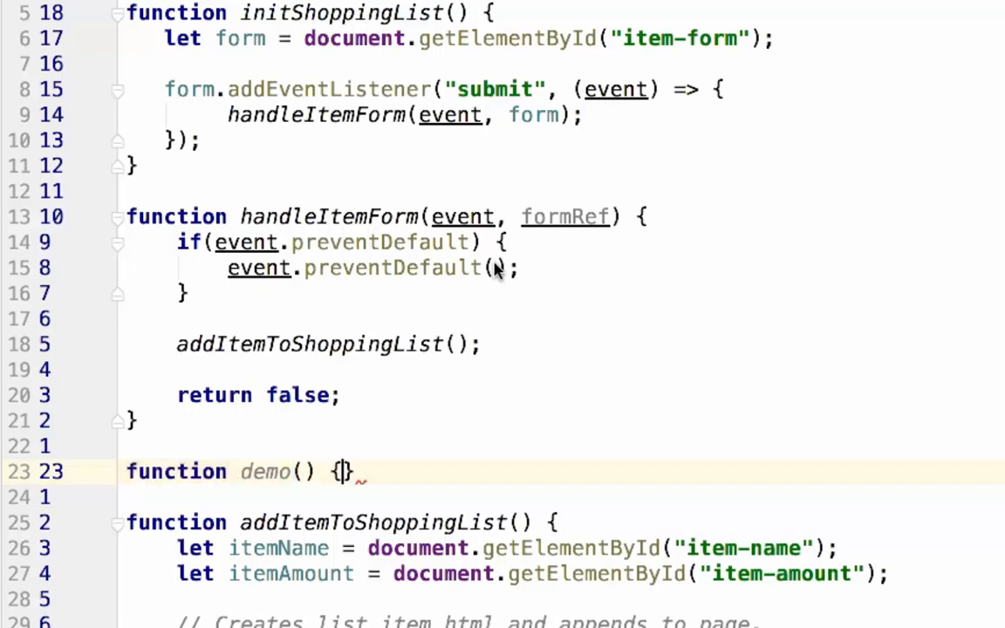
key("Return")
type("etu")
key("BackSpace")
key("BackSpace")
type("rn 1;")
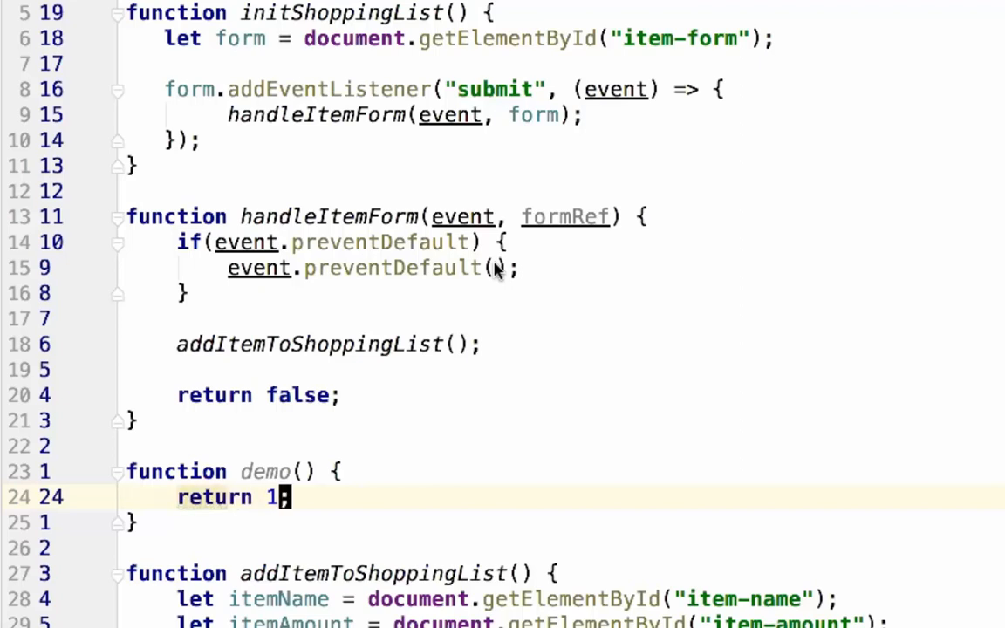
key("Escape")
Add a demo() call after addItemToShoppingList() in handleItemForm
key("k")
key("k")
key("k")
key("k")
key("k")
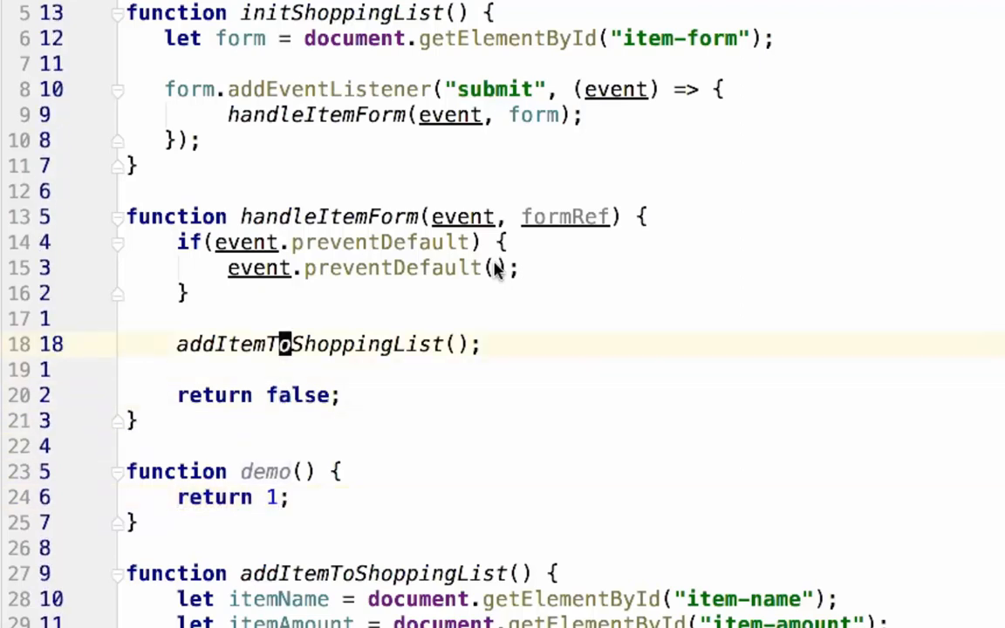
key("o")
key("Return")
type("dem")
key("Tab")
type(");")
key("Escape")
key("j")
key("j")
key("j")
key("j")
key("j")
key("j")
key("j")
key("k")
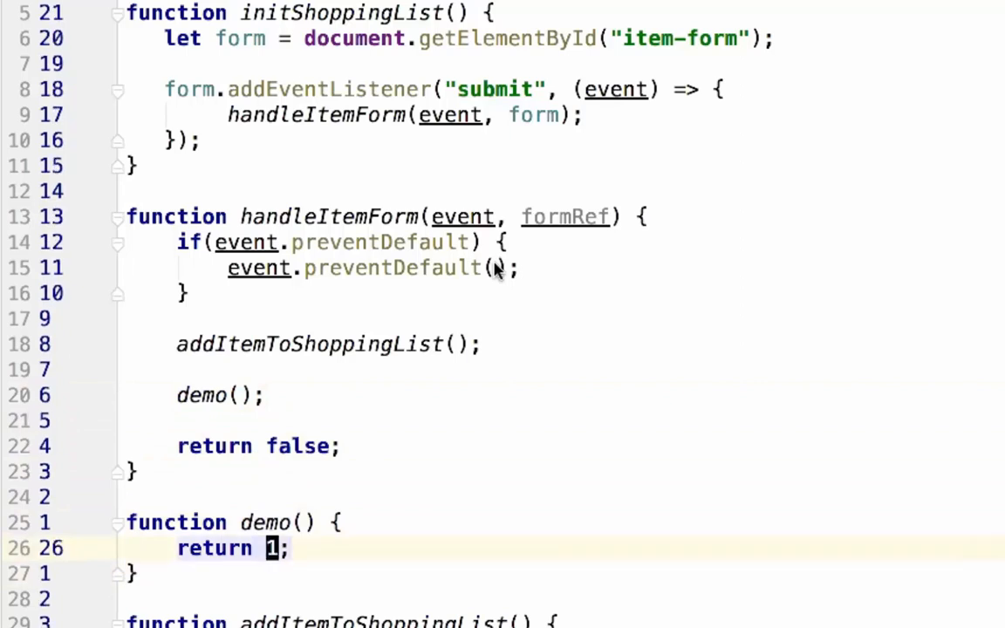
key("l")
key("k")
key("k")
key("k")
key("k")
key("k")
Wrap the demo() call in console.log so its result is logged
key("x")
key("I")
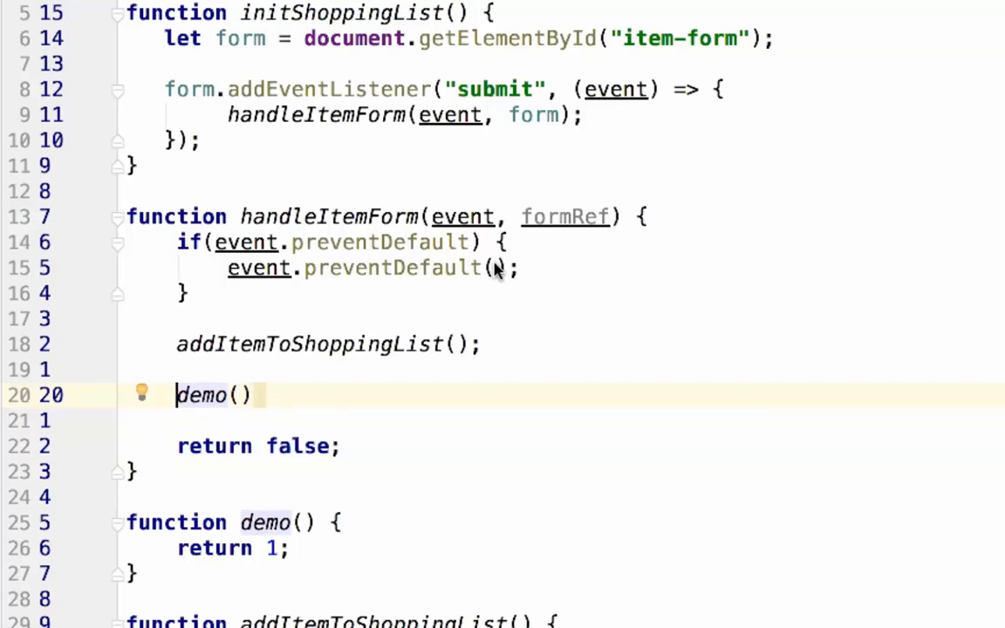
type("v")
key("BackSpace")
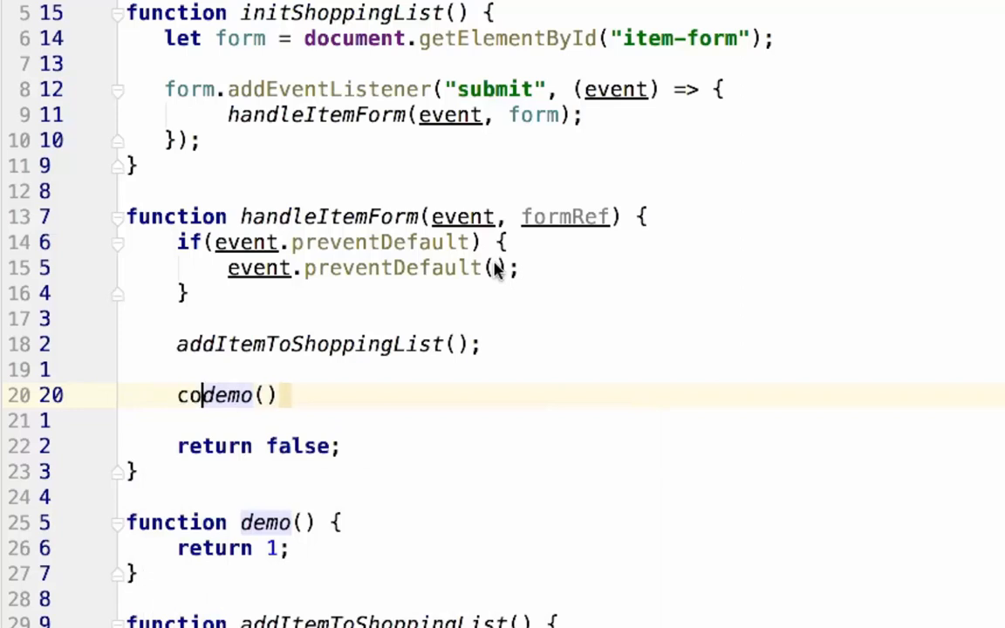
type("console.log(")
key("Escape")
type("A);")
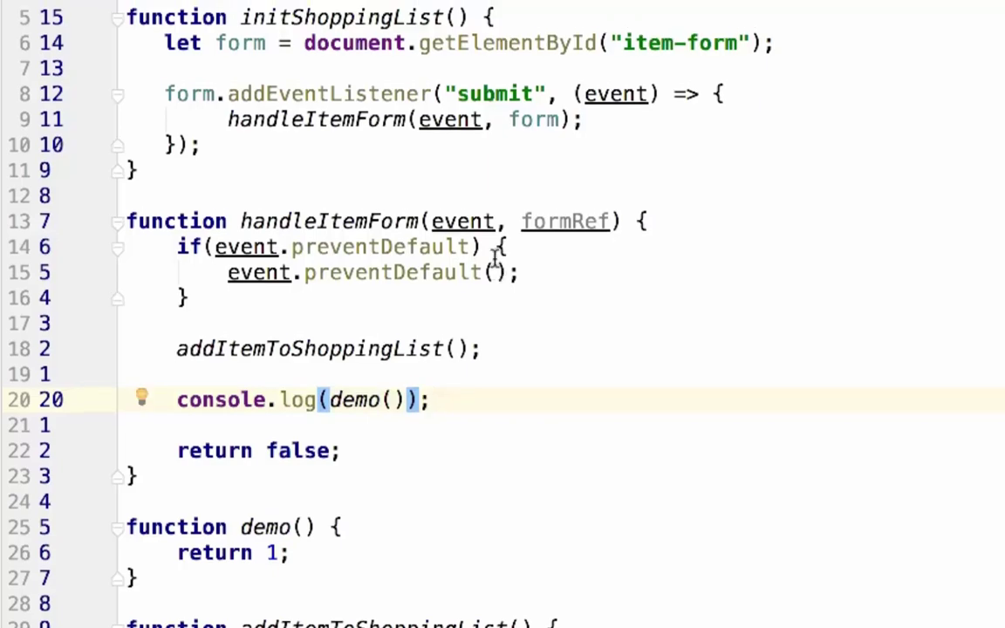
Check the console logged 1, change the log to console.log(demo) and reload the page
key("super+Tab")
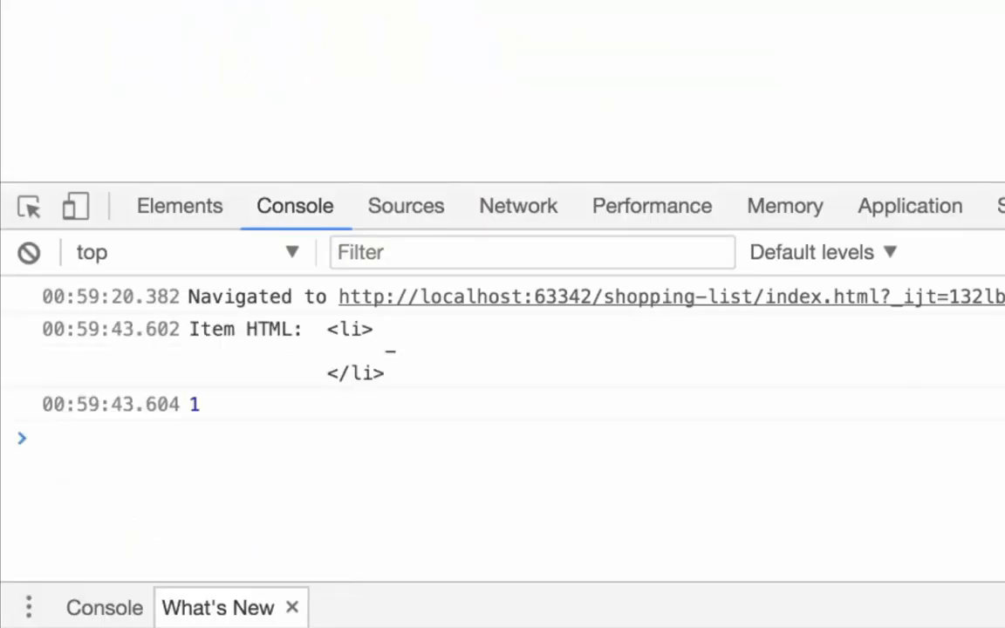
double_click(194, 404)
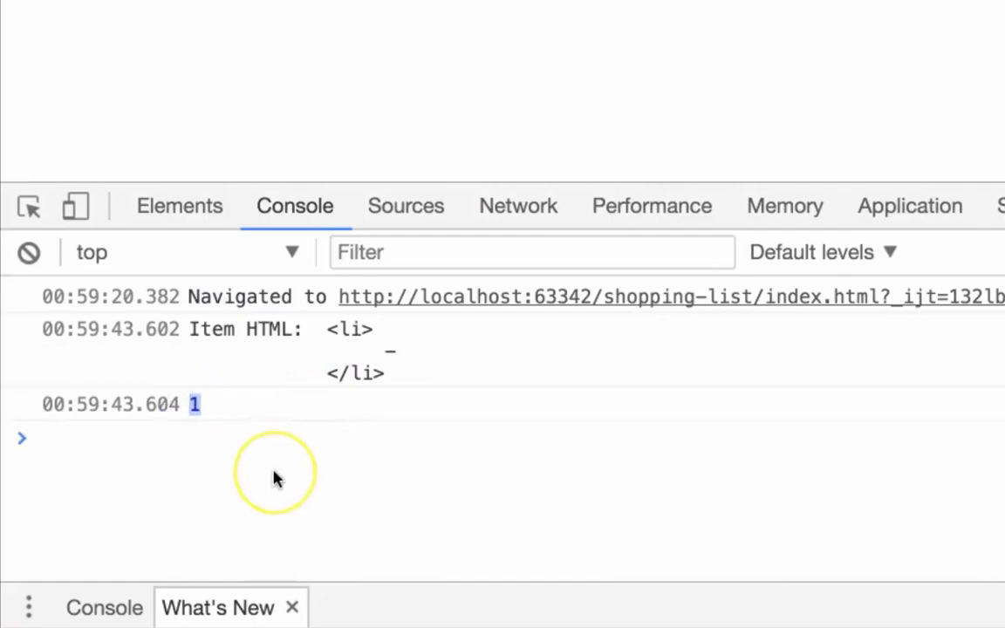
key("super+Tab")
key("BackSpace")
key("BackSpace")
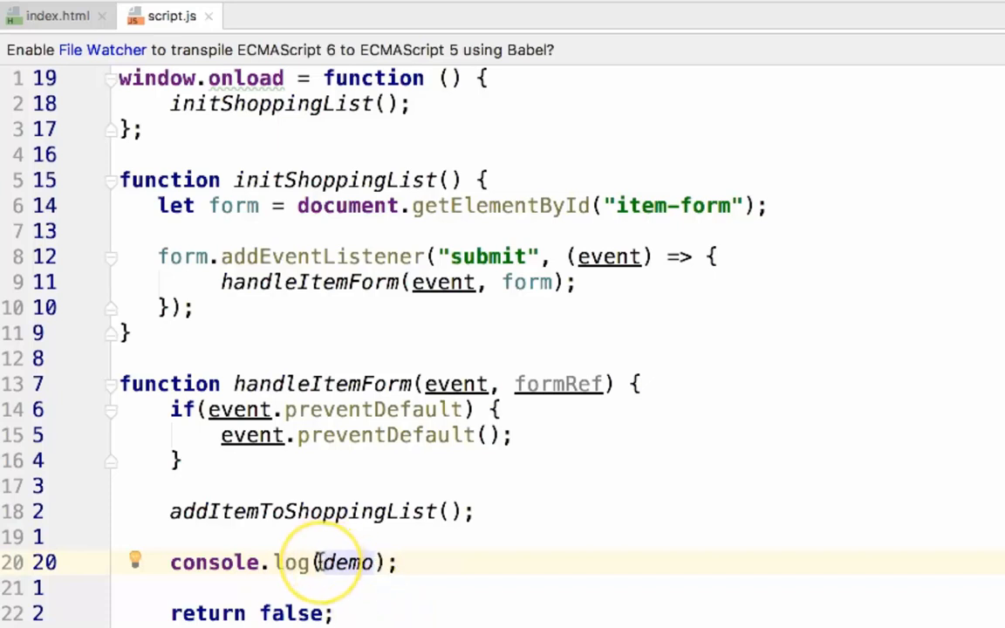
key("super+Tab")
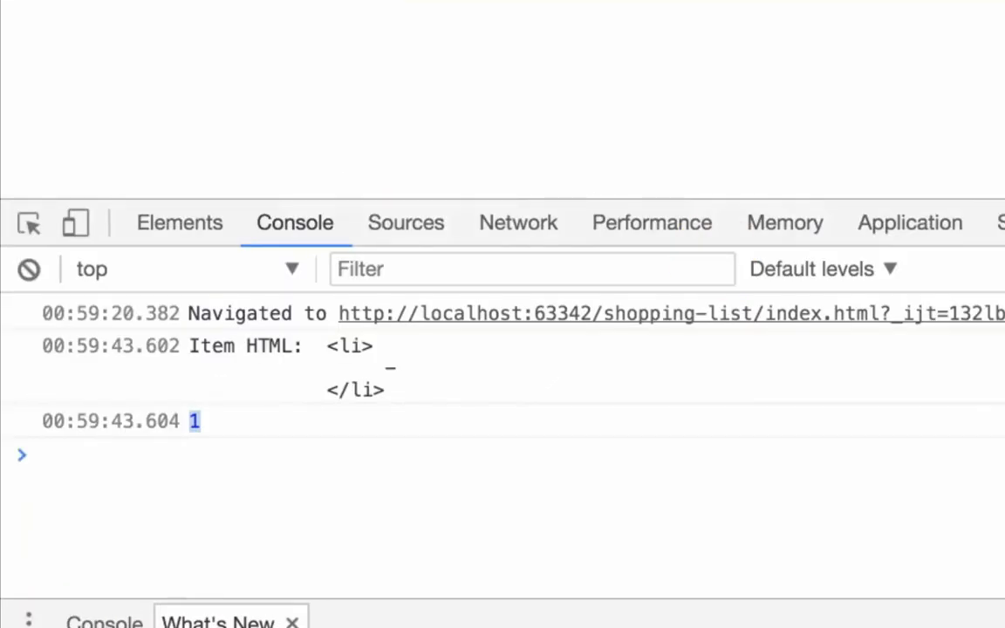
key("super+r")
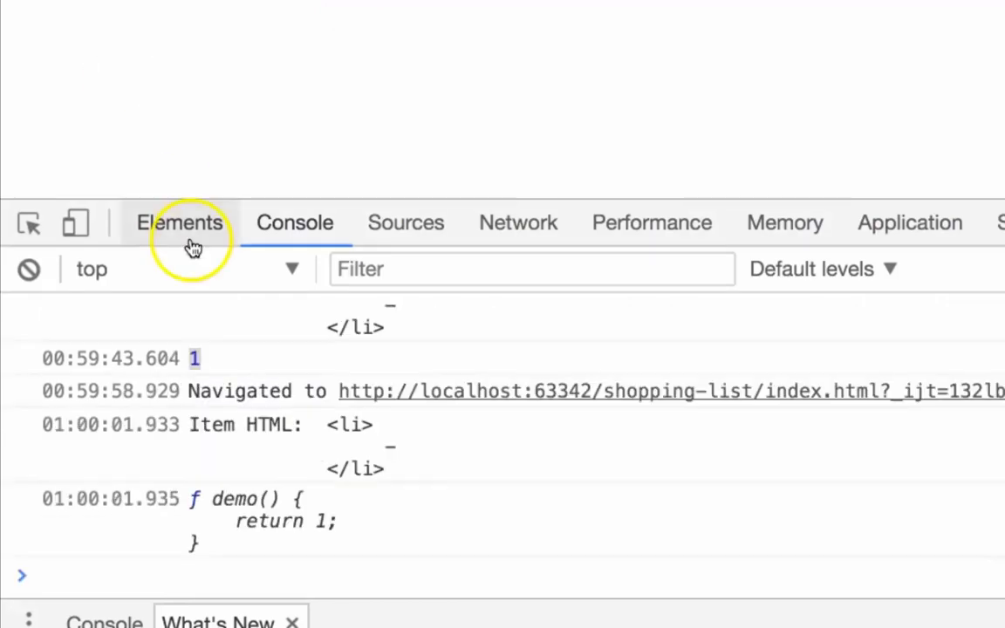
scroll(253, 491, "up", 1)
scroll(253, 491, "down", 1)
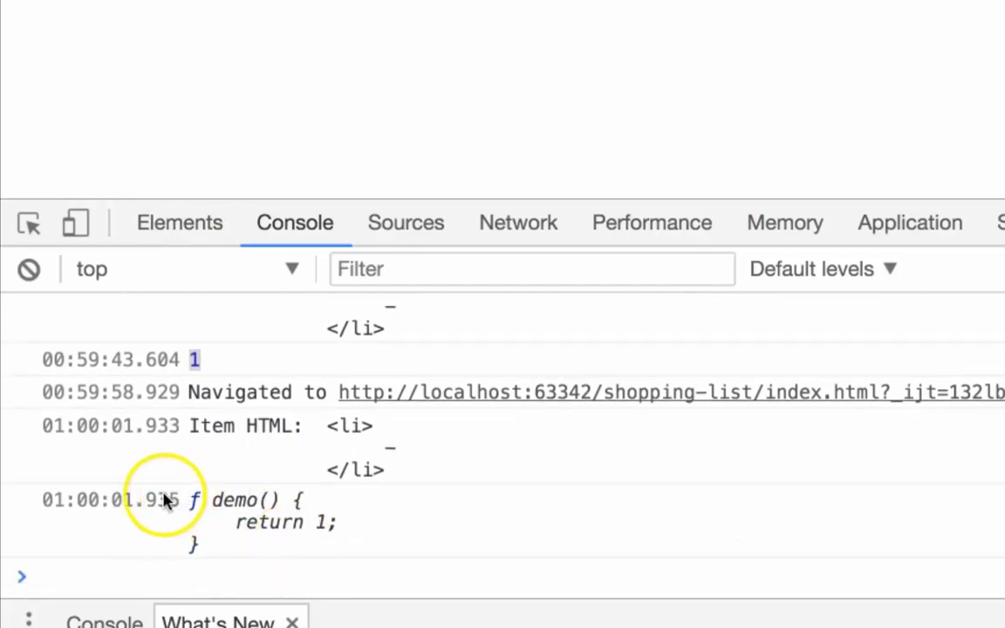
Expand the logged demo function, view it in Sources, and select its logged source in the console
mouse_move(111, 500)
left_click(288, 500)
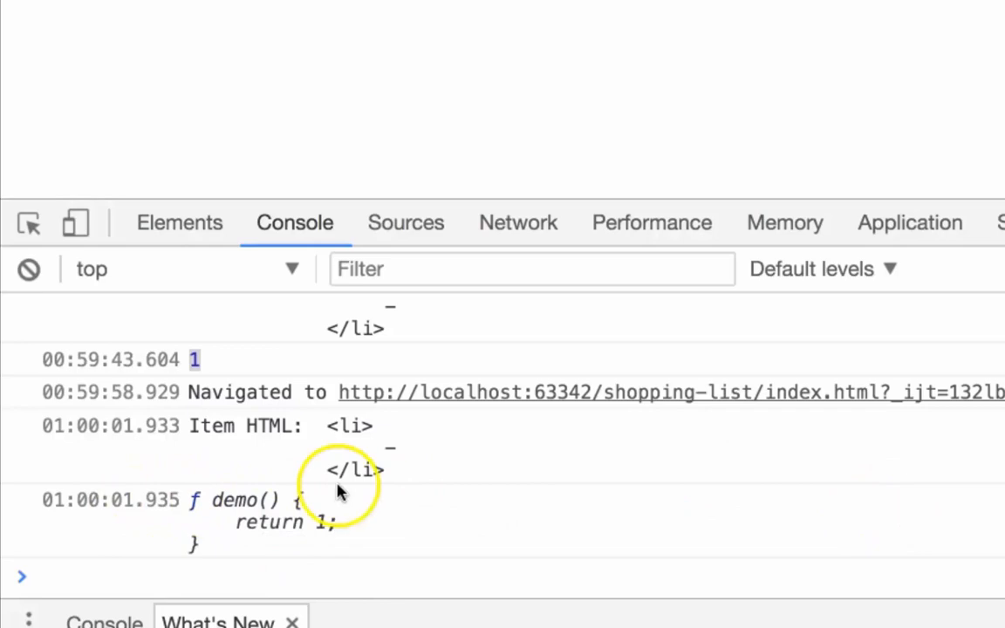
left_click_drag(194, 500, 197, 502)
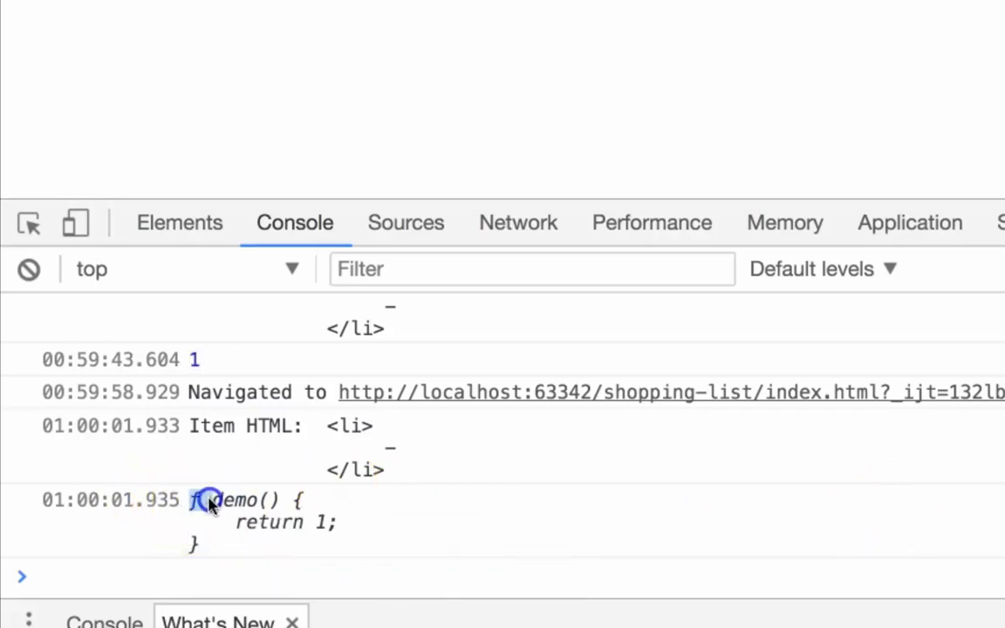
left_click(197, 501)
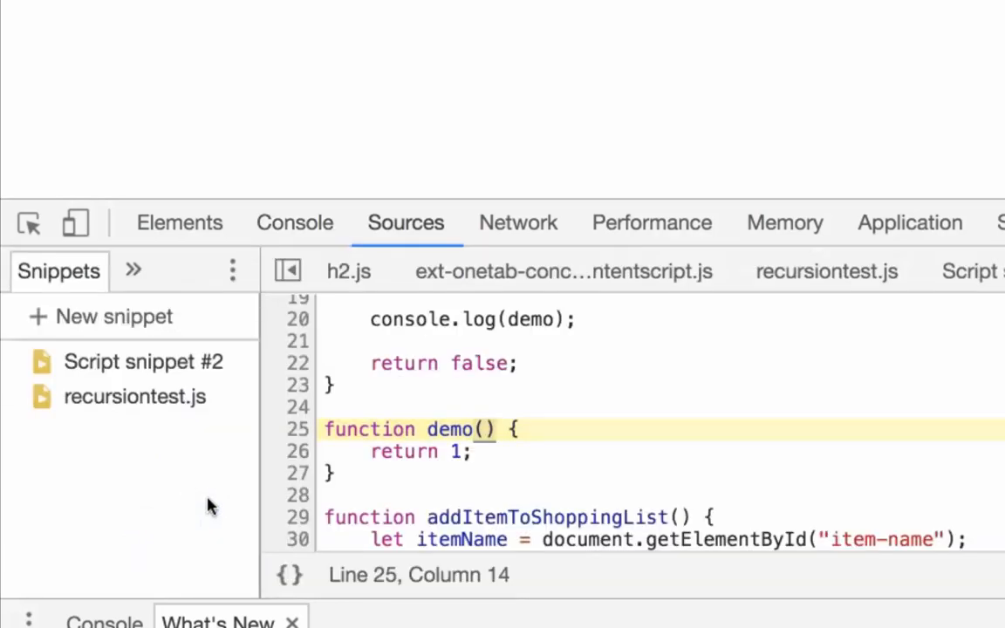
left_click(293, 236)
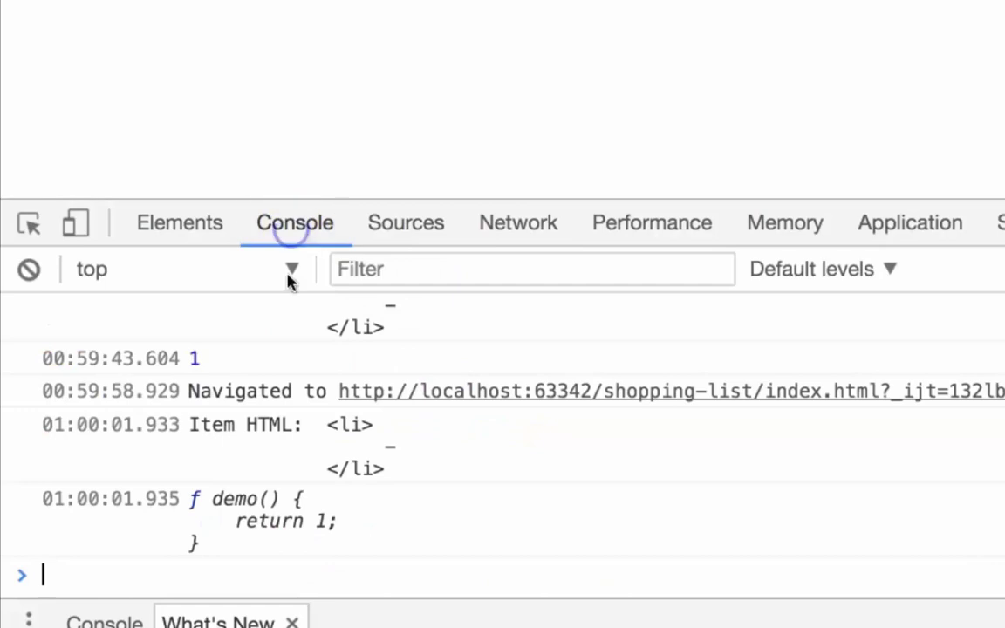
double_click(240, 500)
left_click_drag(240, 500, 283, 541)
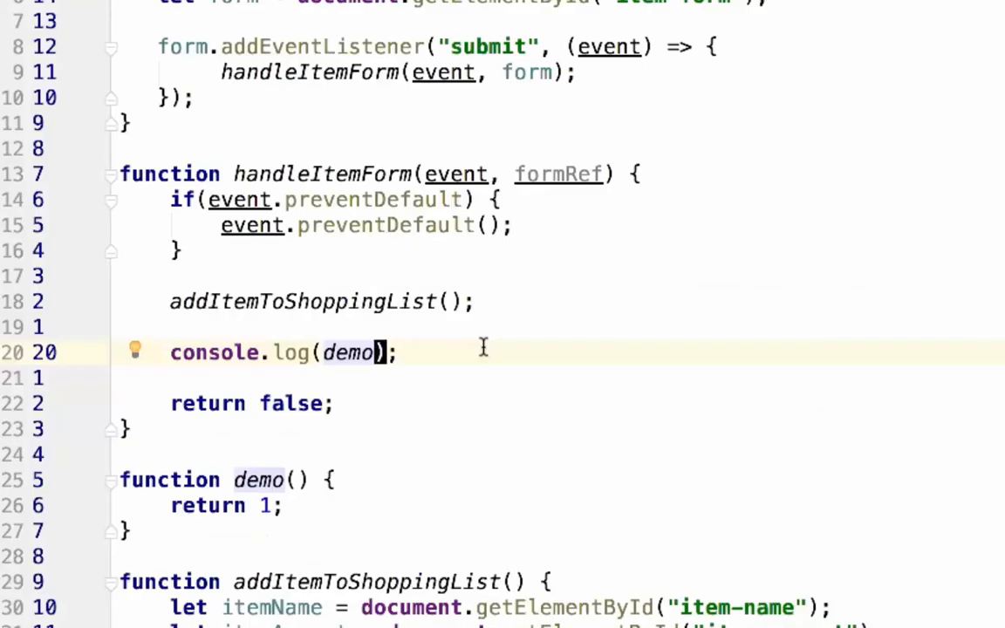
Delete the console.log(demo) line, the demo function and the extra blank line
key("ctrl+BackSpace")
key("BackSpace")
key("Down")
key("Down")
key("Down")
key("Down")
key("shift+v")
key("j")
key("j")
key("d")
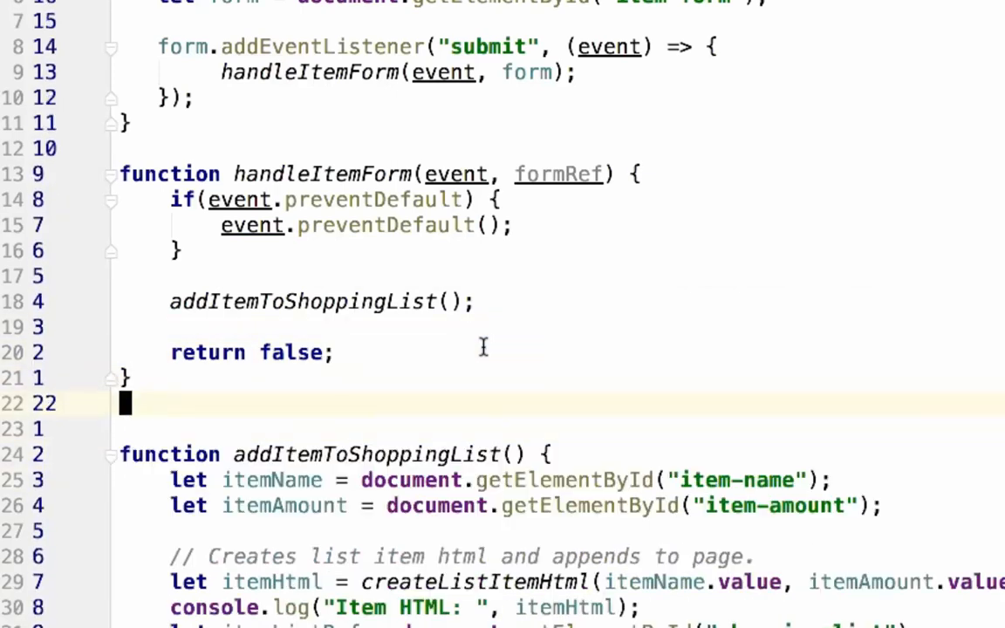
key("d")
key("d")
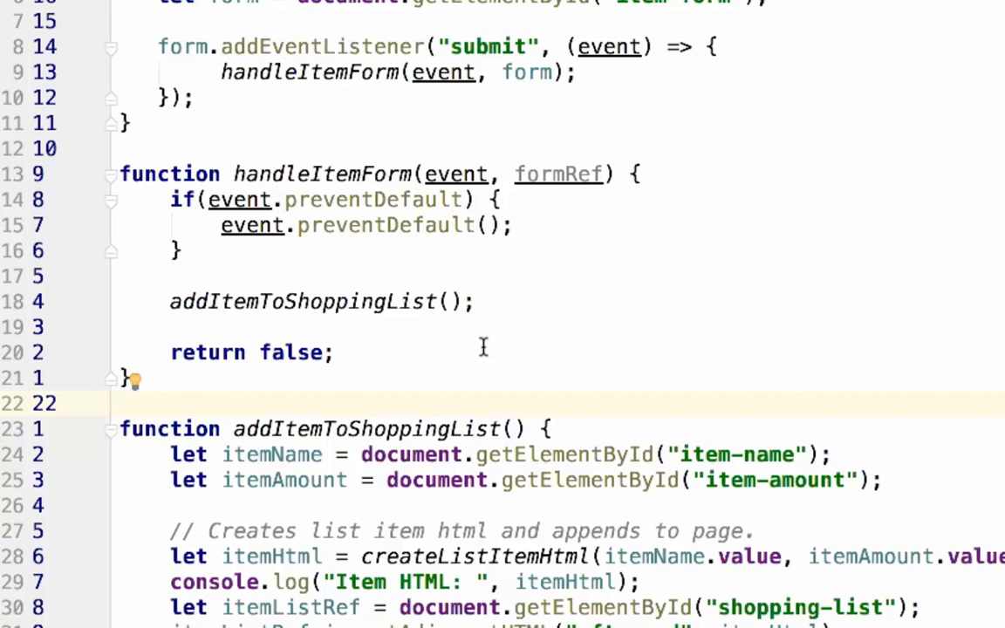
Move down to the li template in createListItemHtml
key("j")
key("j")
key("j")
key("j")
key("j")
key("w")
key("w")
key("w")
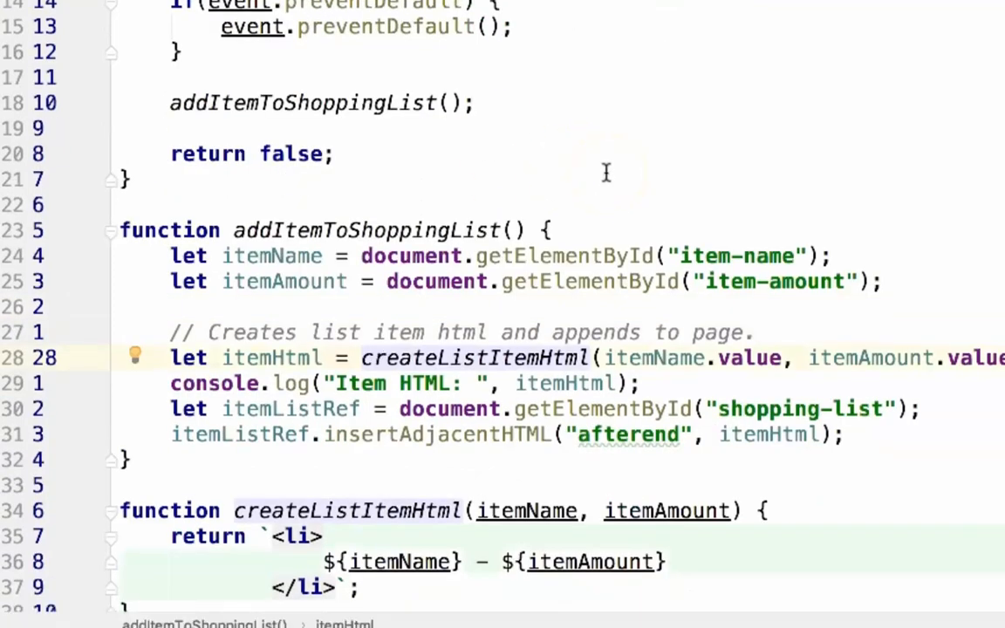
key("j")
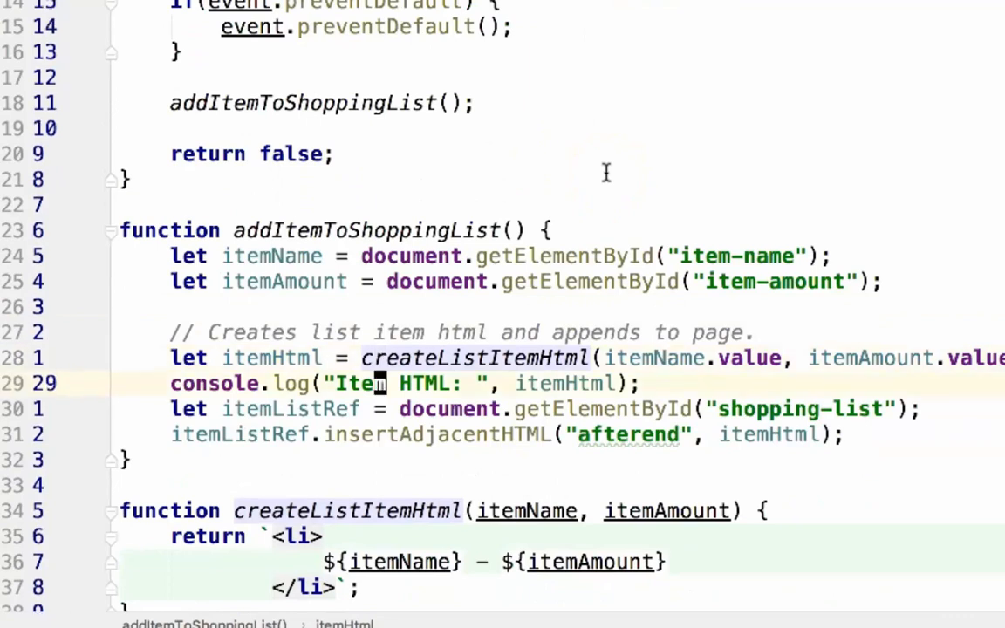
Add <button type="button">Delete Item</button> to the li template after name and amount
key("j")
key("j")
key("j")
key("j")
key("j")
key("j")
key("j")
key("j")
key("j")
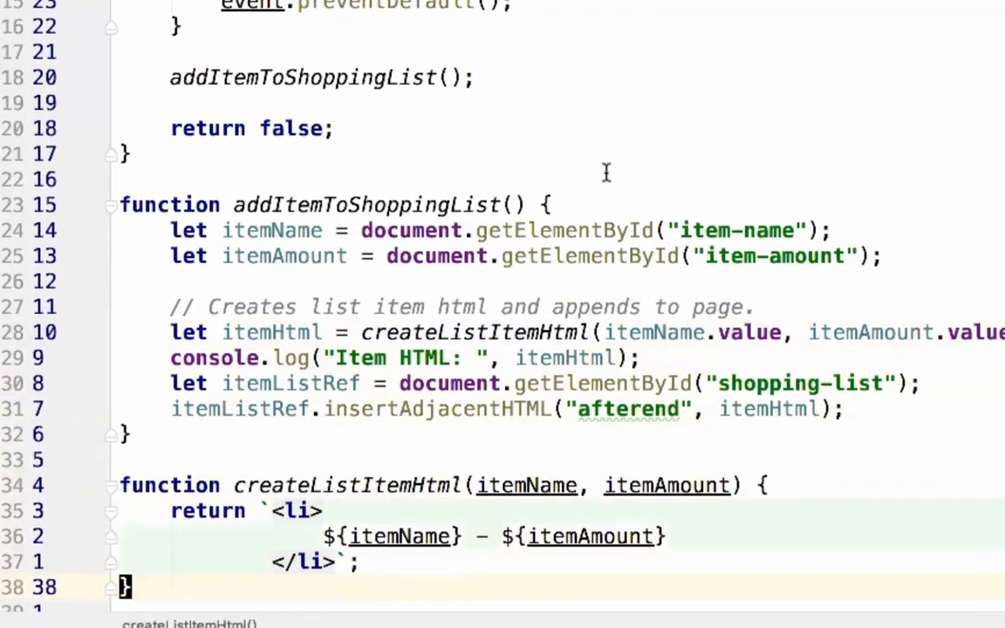
key("k")
key("k")
type("wo<button")
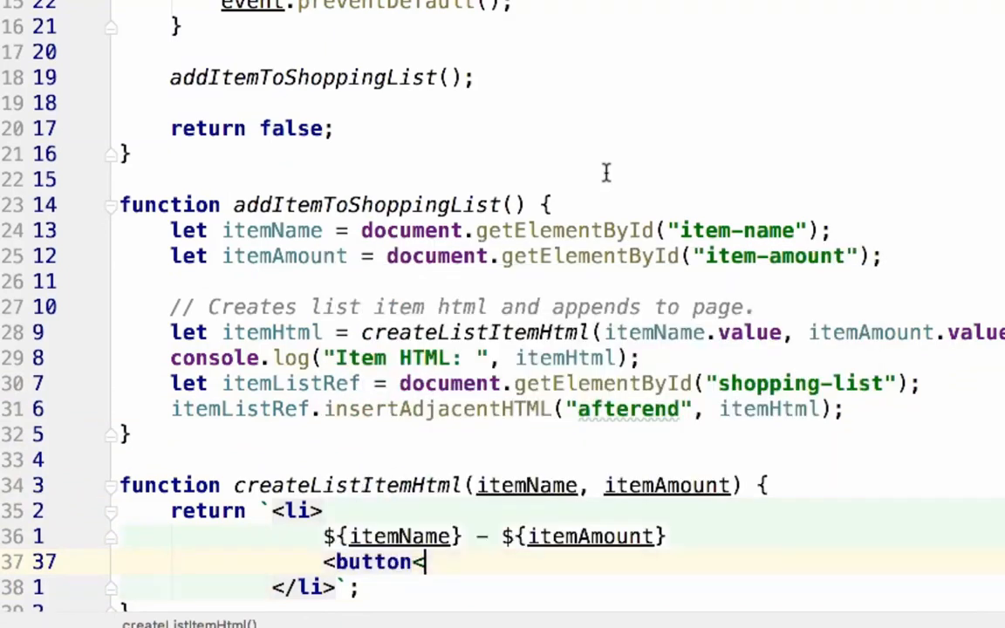
type(">")
key("BackSpace")
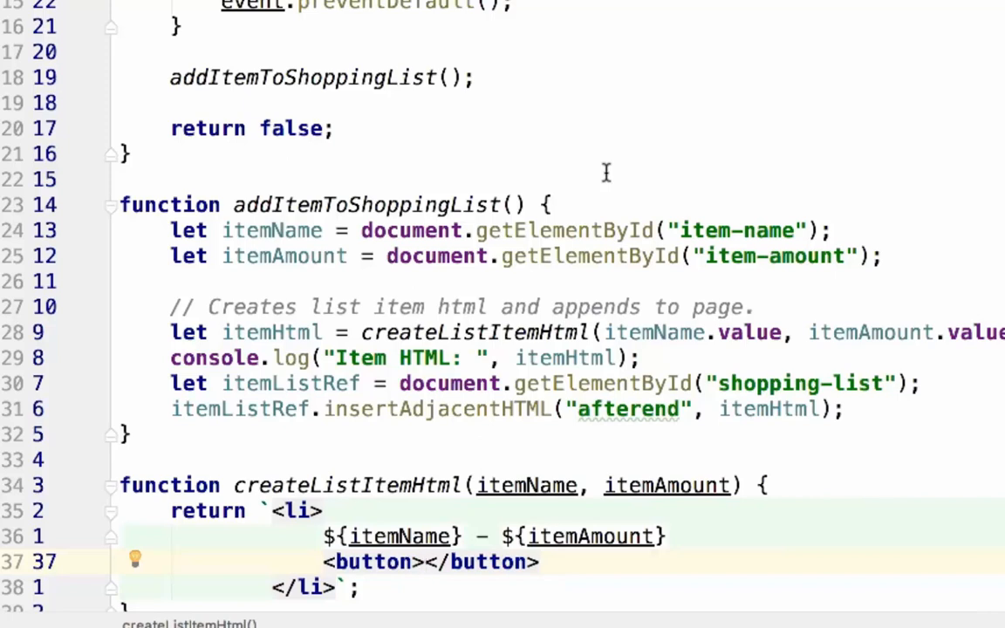
type("De")
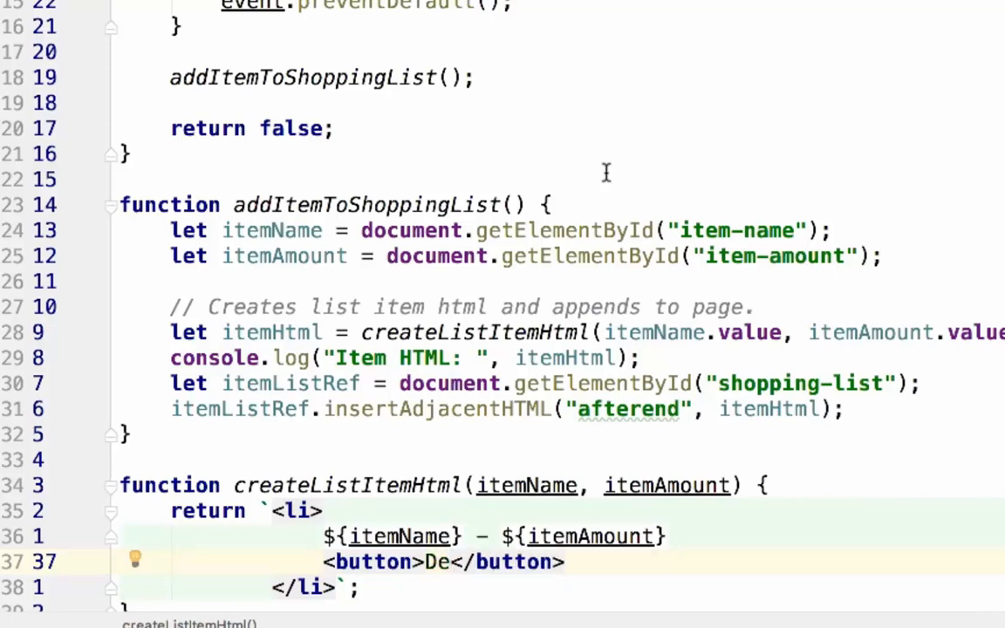
type("lete ")
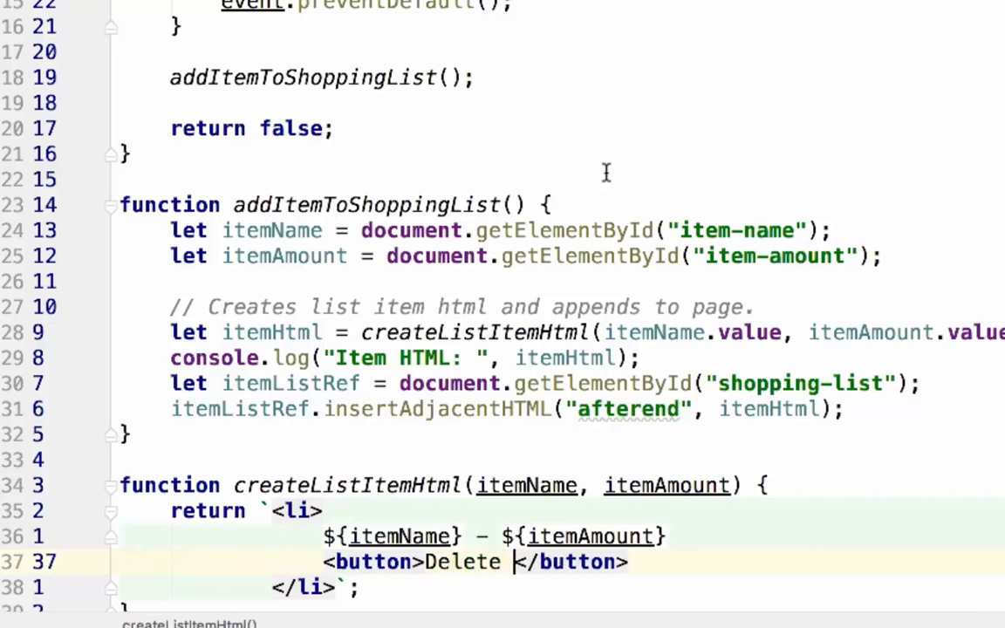
type("Itme")
key("BackSpace")
key("BackSpace")
type("em")
key("Left")
key("Left")
key("Left")
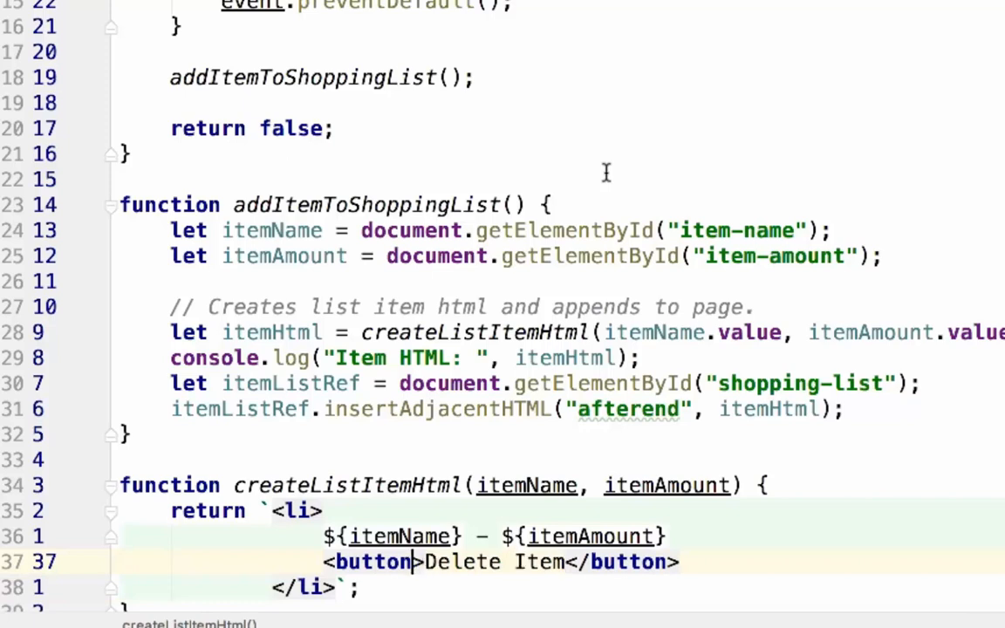
type("type ")
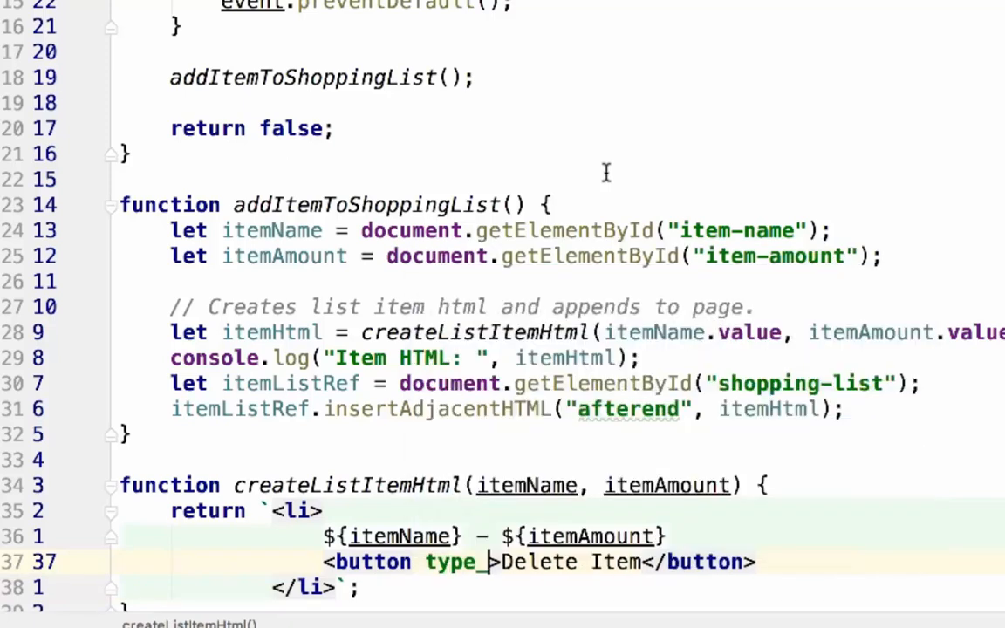
type("=\"button")
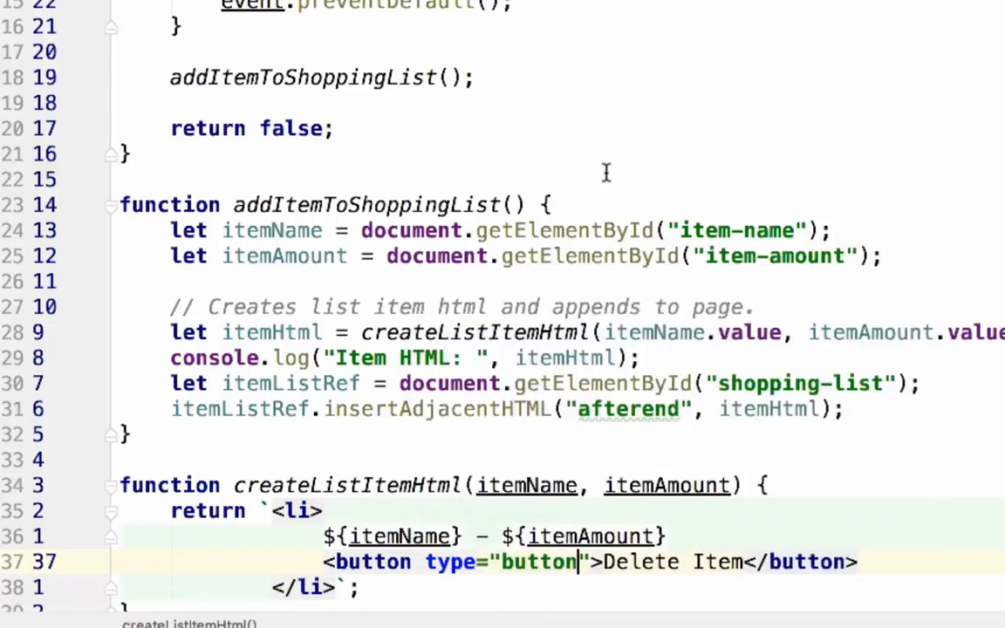
Save script.js with :w and switch to the browser
key("Up")
key("Up")
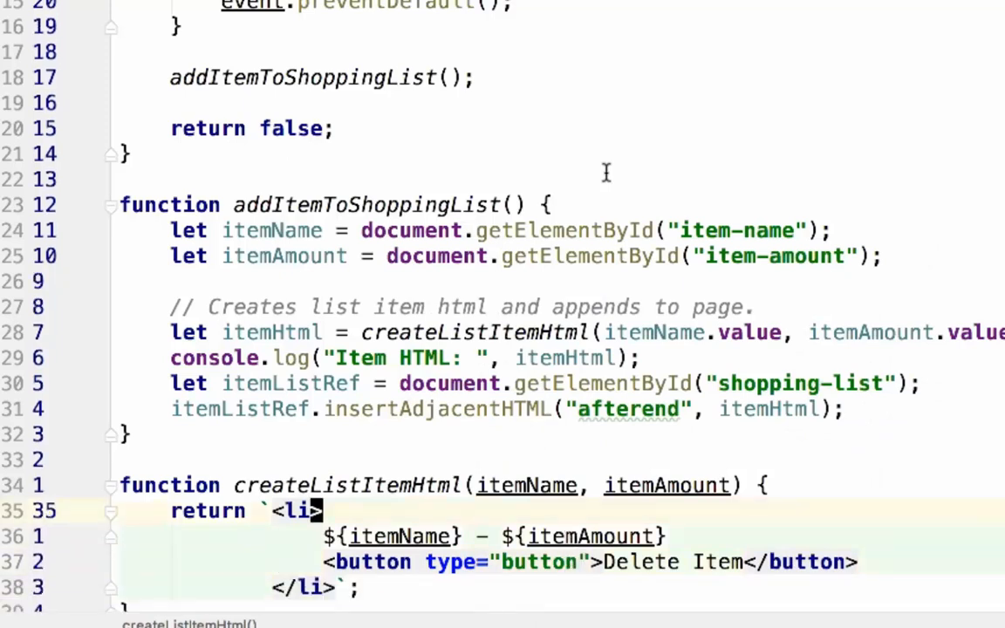
key("Up")
key("Up")
key("Up")
key("Up")
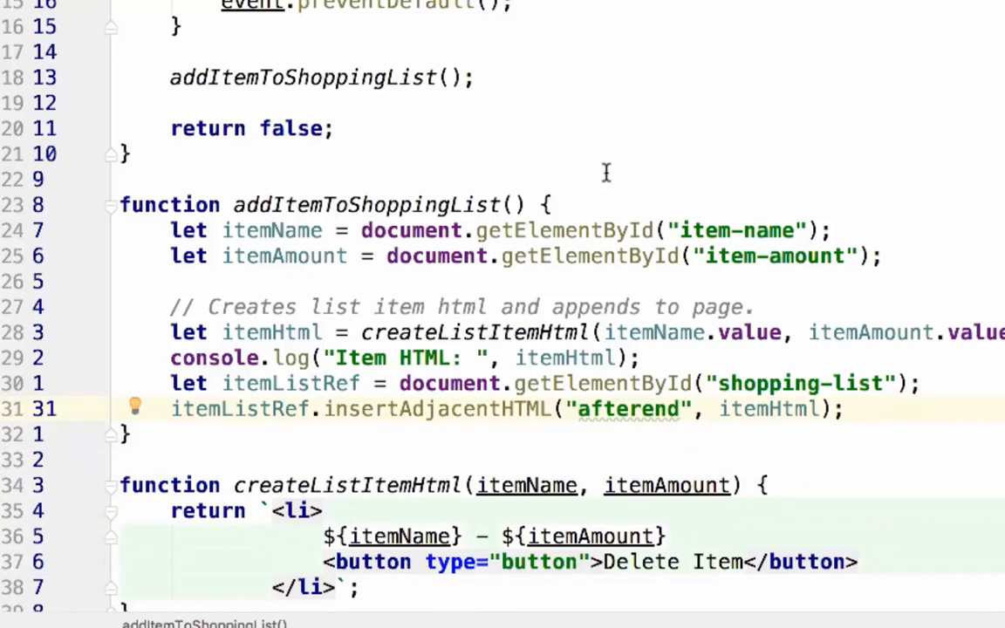
key("colon")
key("Escape")
key("super+Tab")
key("super+Tab")
key("super+Tab")
Reload, add Test - 1 to the list, and try the Delete Item button, which removes nothing
key("super+r")
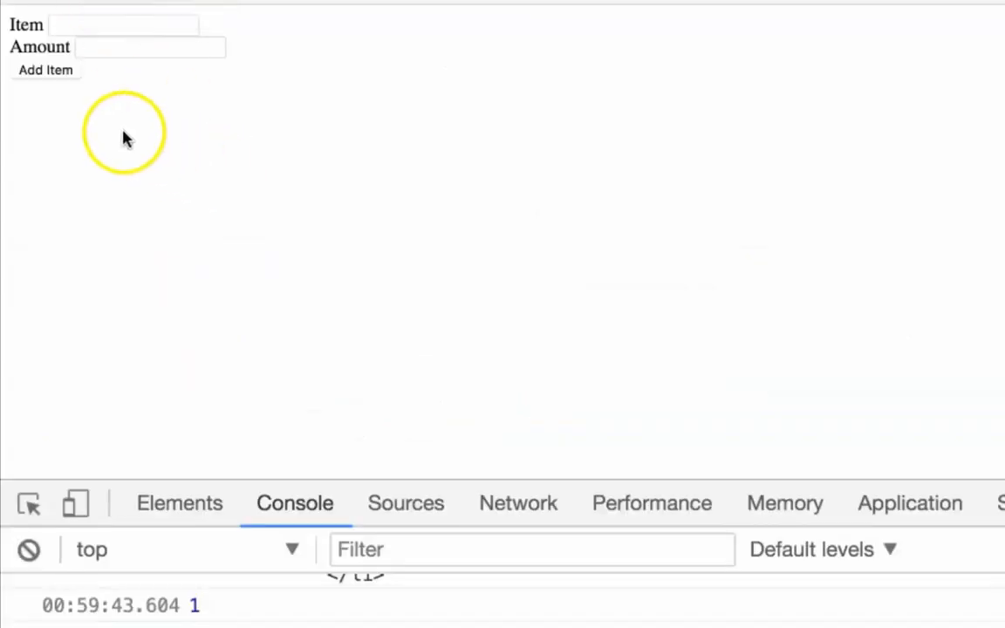
left_click(78, 26)
type("T")
key("Down")
key("Tab")
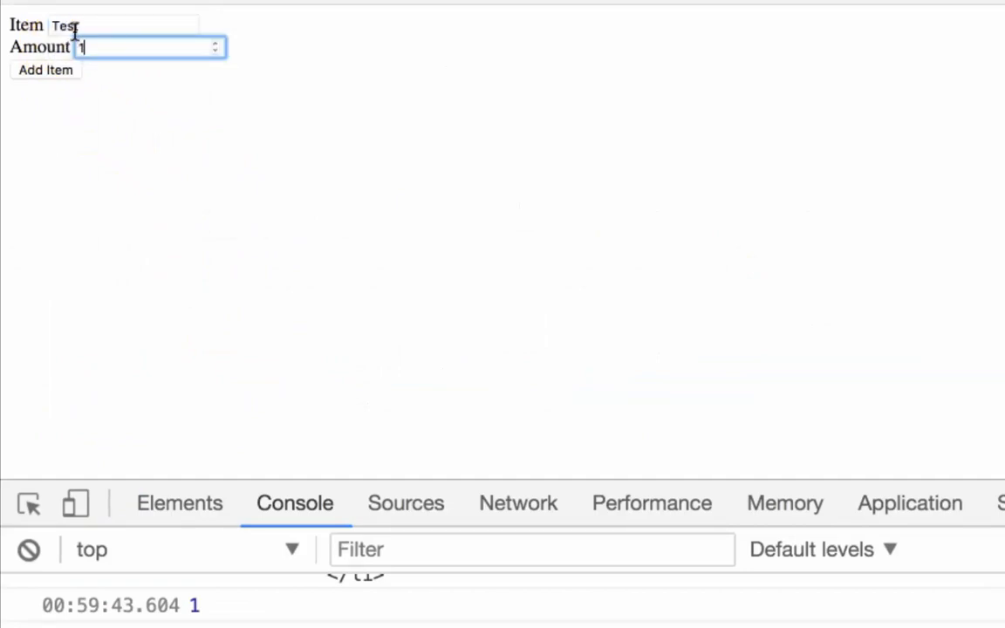
type("1")
left_click(45, 70)
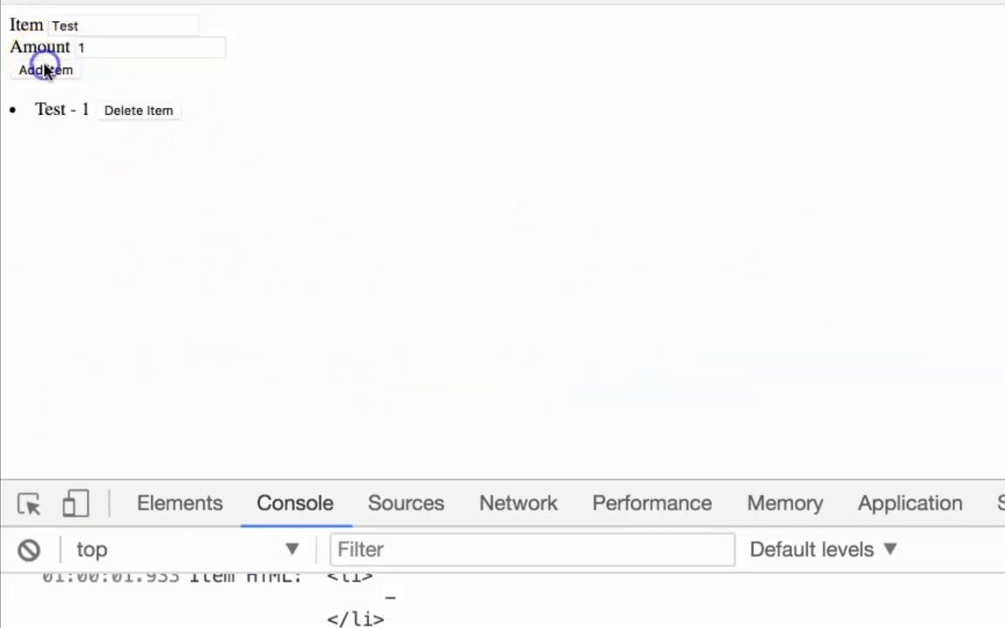
left_click(139, 110)
left_click(140, 110)
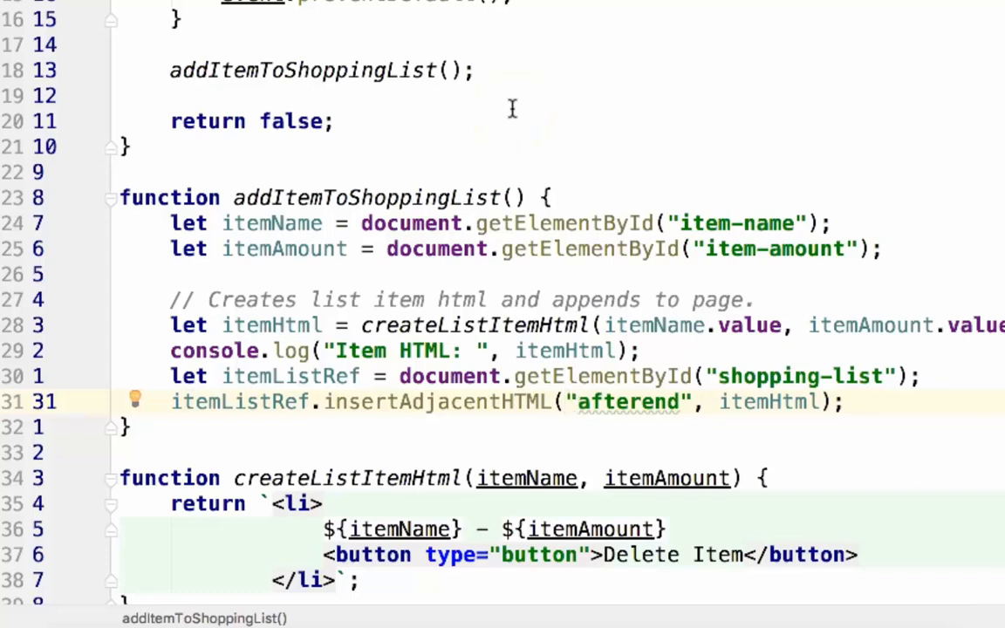
Switch over to the MDN Math.random documentation page
key("ctrl+Right")
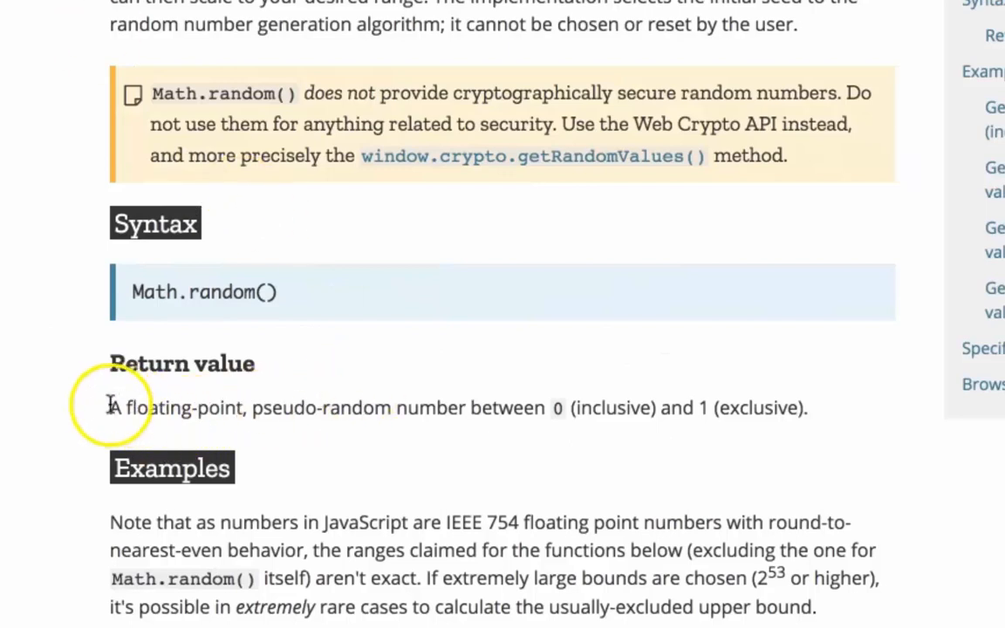
Read the getRandomInt example on MDN's Math.random page and select its whole code block
left_click_drag(109, 408, 294, 407)
double_click(555, 407)
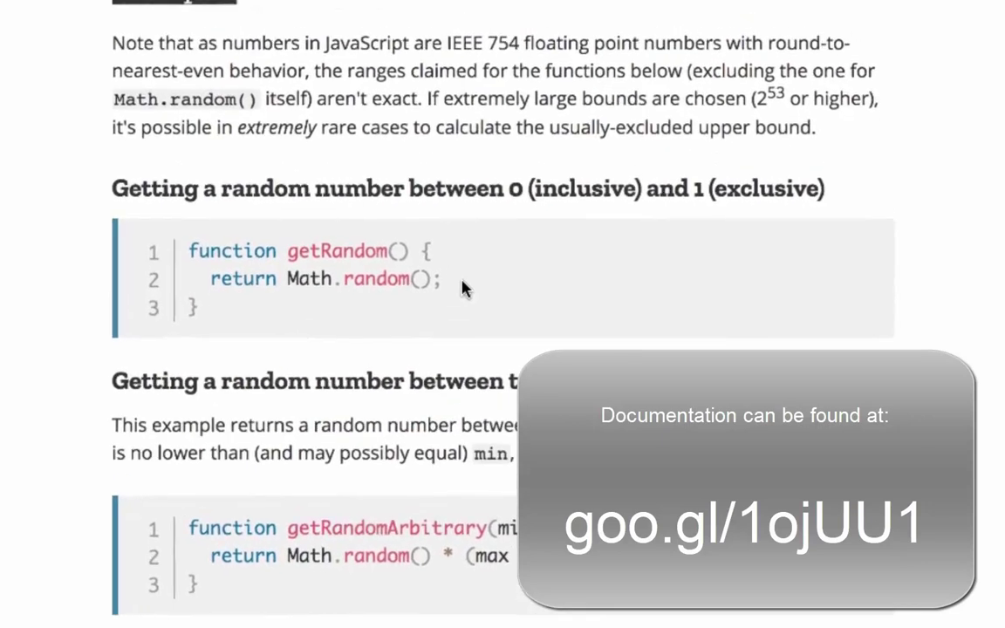
scroll(463, 287, "down", 5)
scroll(462, 288, "down", 3)
scroll(462, 288, "down", 2)
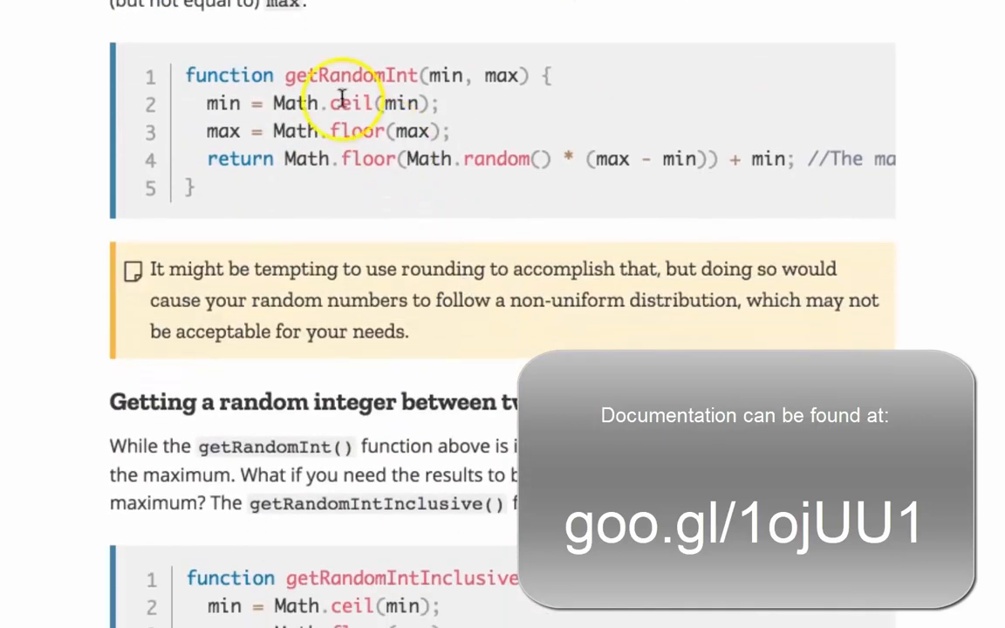
left_click_drag(185, 75, 330, 78)
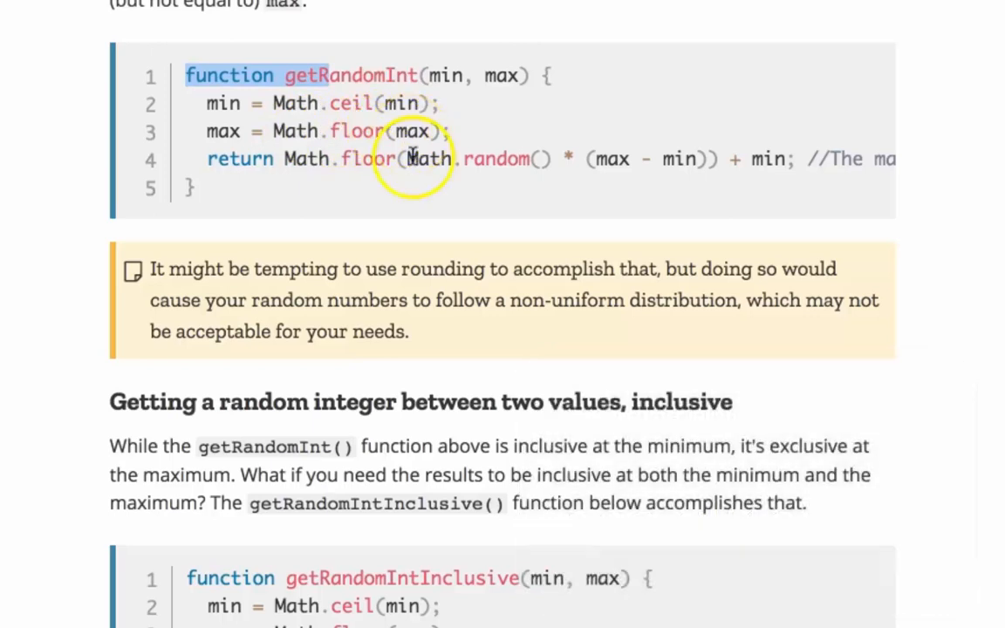
scroll(349, 159, "right", 1)
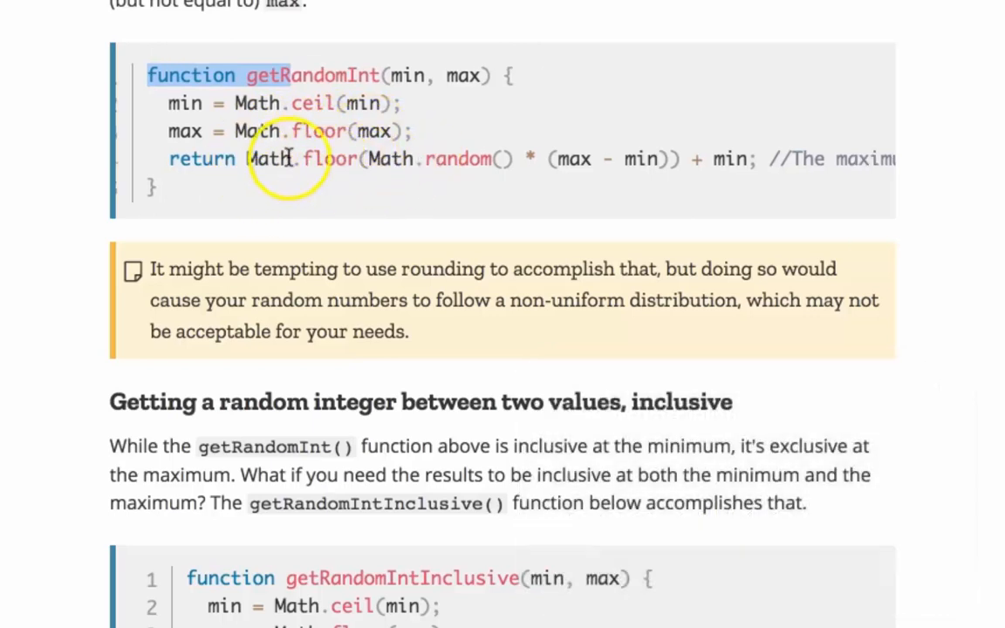
mouse_move(368, 159)
left_mouse_down()
mouse_move(724, 161)
mouse_move(687, 159)
left_mouse_up()
left_click(344, 158)
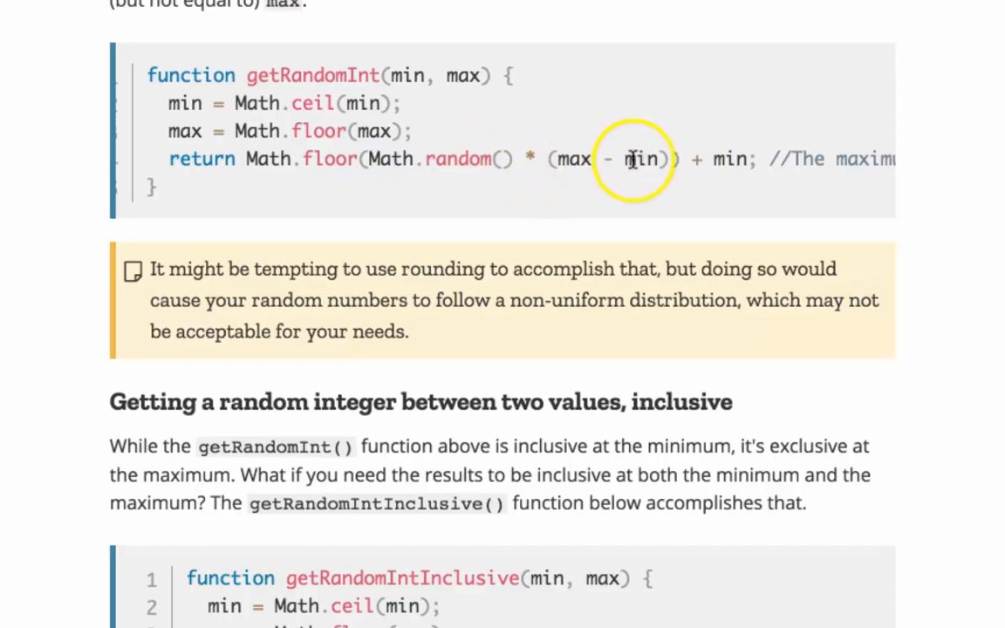
left_click_drag(692, 159, 740, 159)
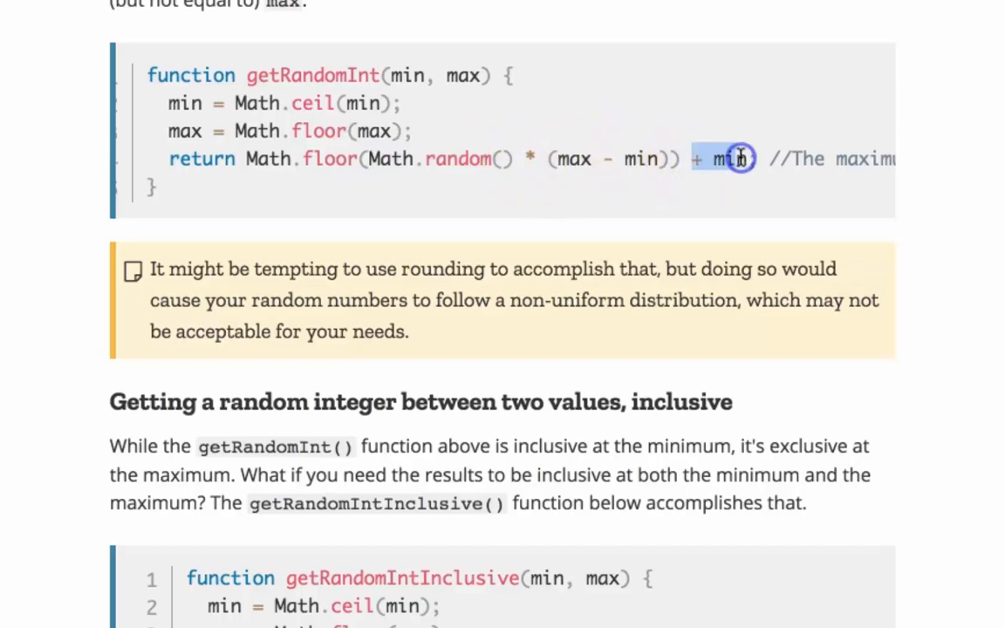
left_click_drag(391, 76, 485, 76)
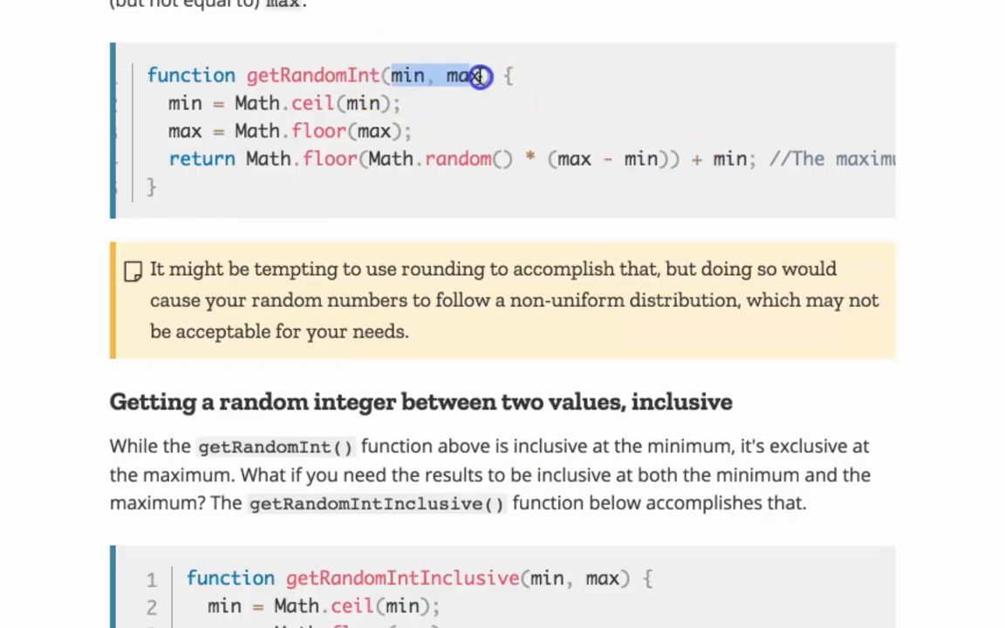
left_click_drag(140, 187, 144, 70)
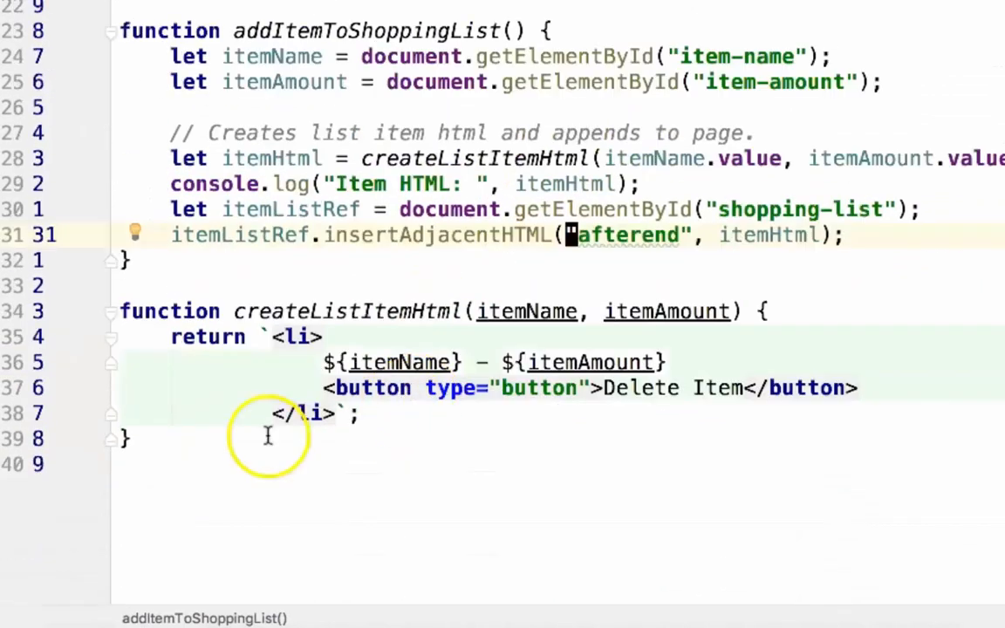
Paste the getRandomInt helper function below createListItemHtml
left_click(221, 443)
key("Return")
key("Return")
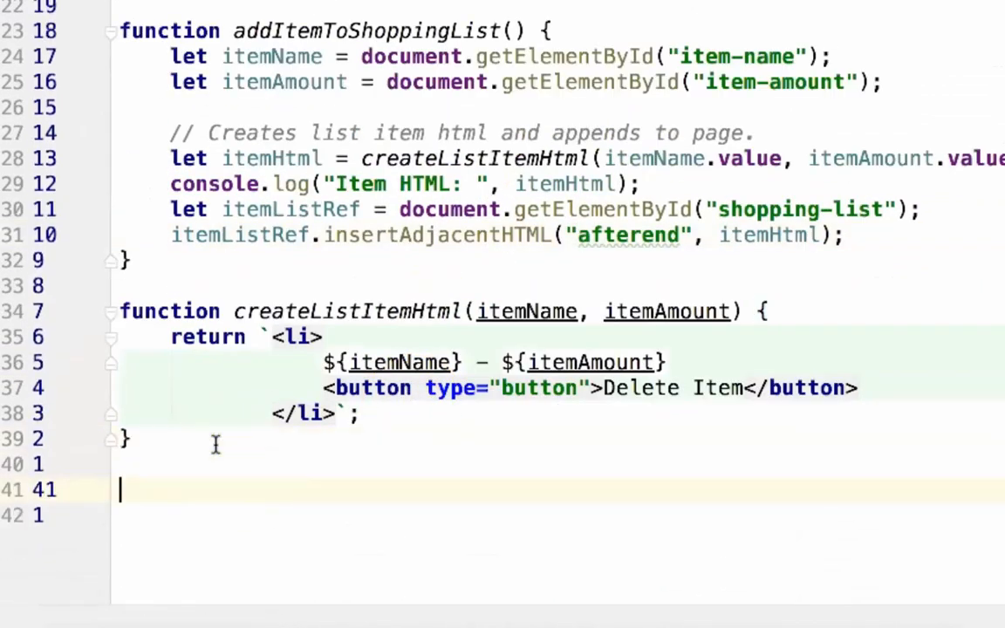
key("ctrl+v")
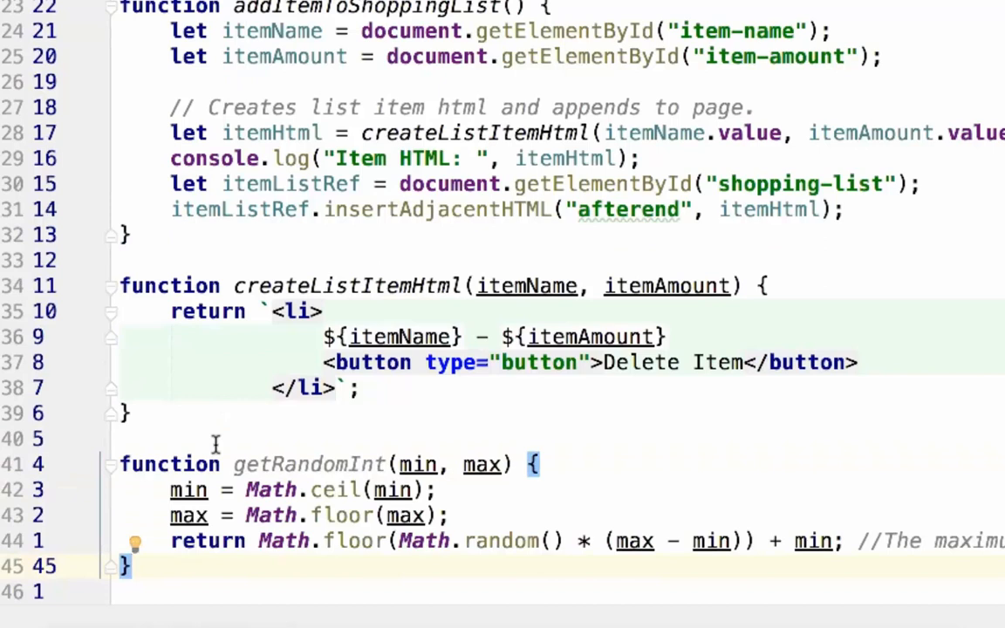
key("k")
key("k")
key("k")
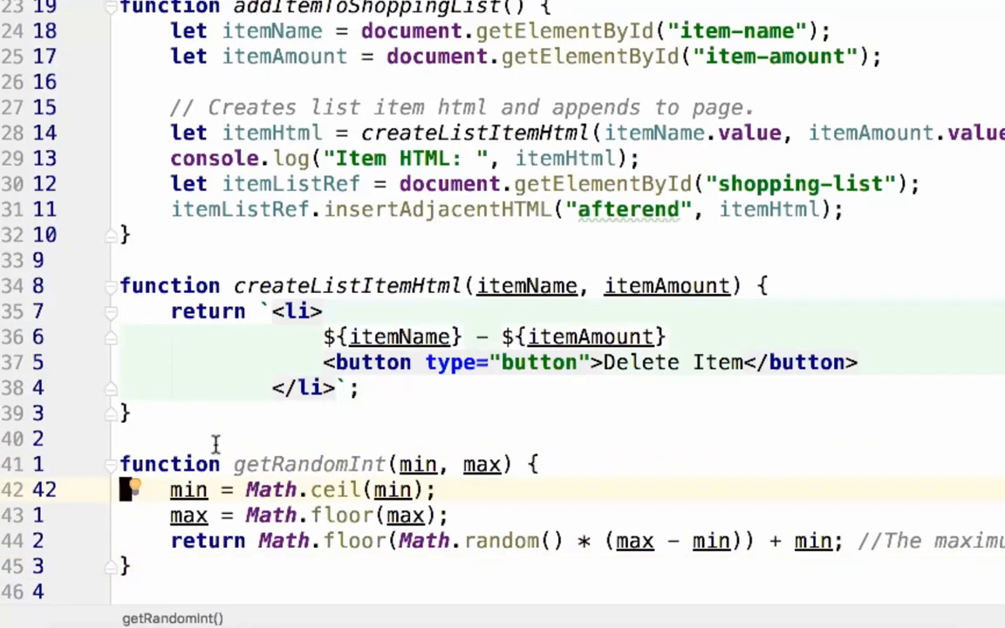
Assign let id = getRandomInt(0, 10000000); in addItemToShoppingList
key("k")
key("k")
key("k")
key("k")
key("k")
key("k")
key("k")
key("k")
key("k")
key("k")
key("k")
key("k")
key("k")
key("k")
type("ko")
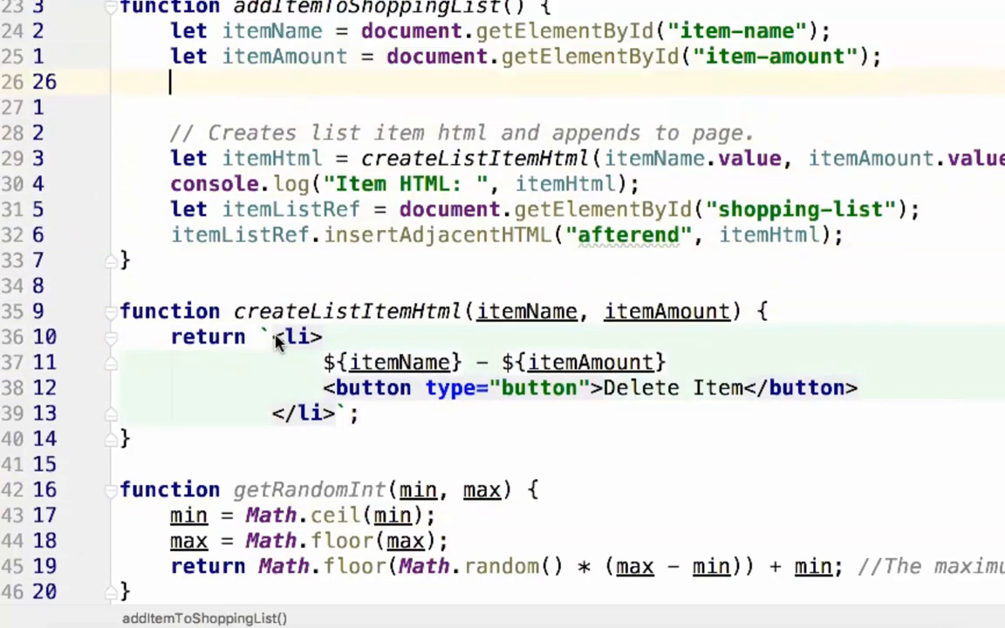
type("t id =")
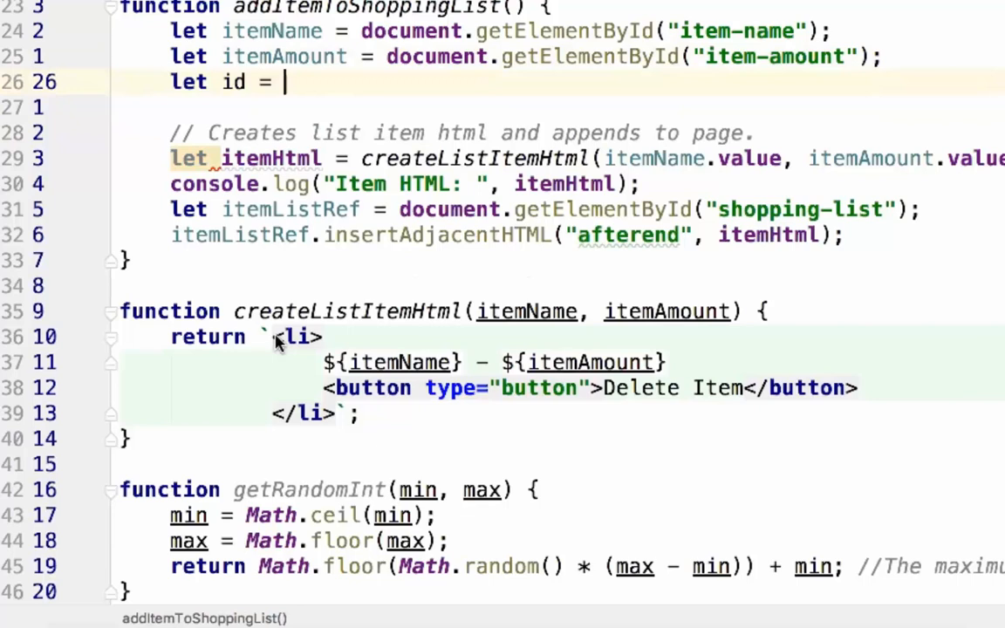
type(" ge")
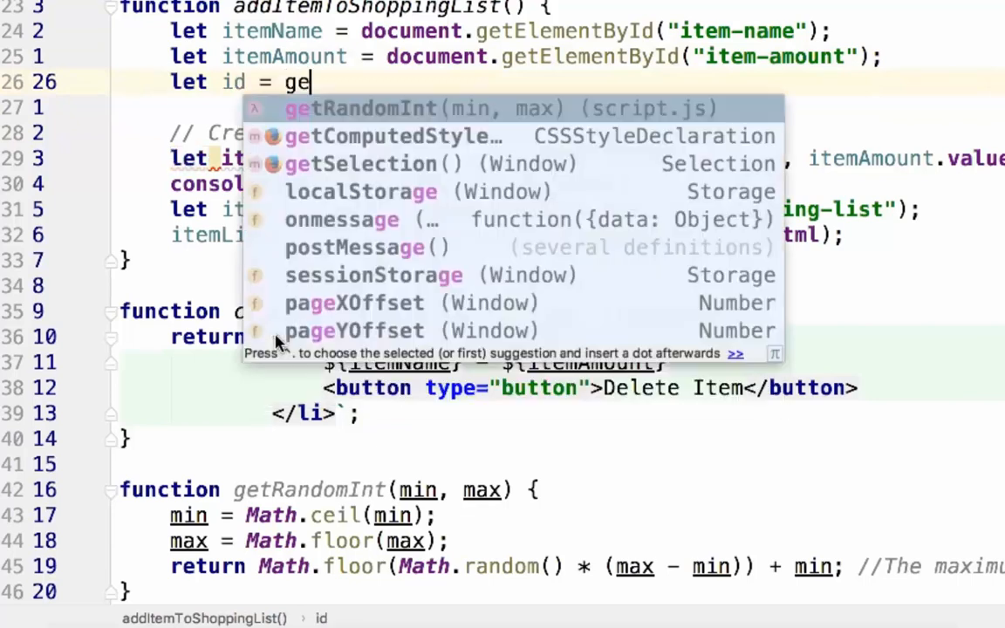
type("t")
key("Tab")
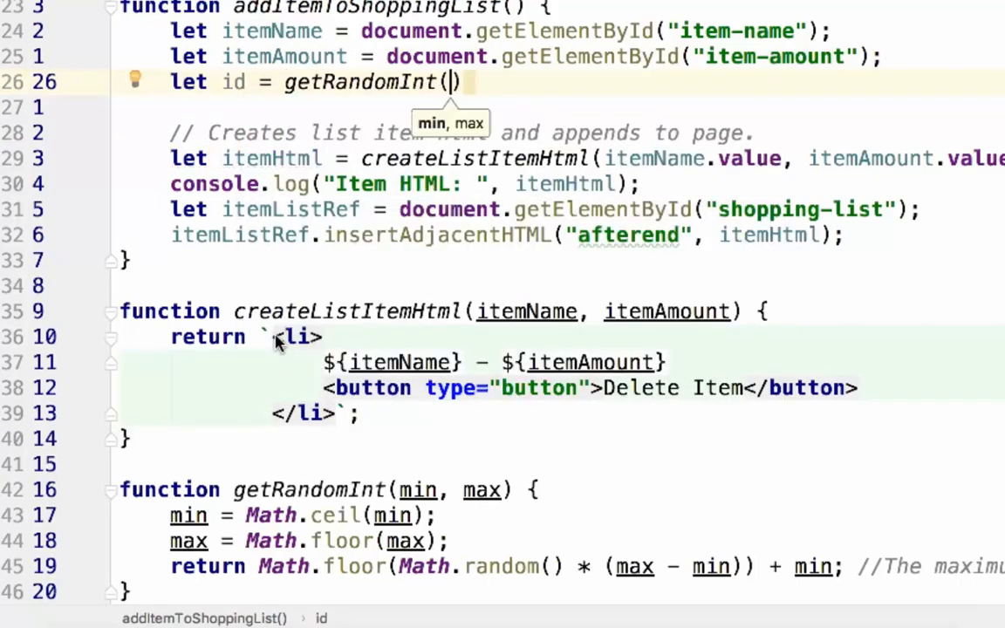
type("0, ")
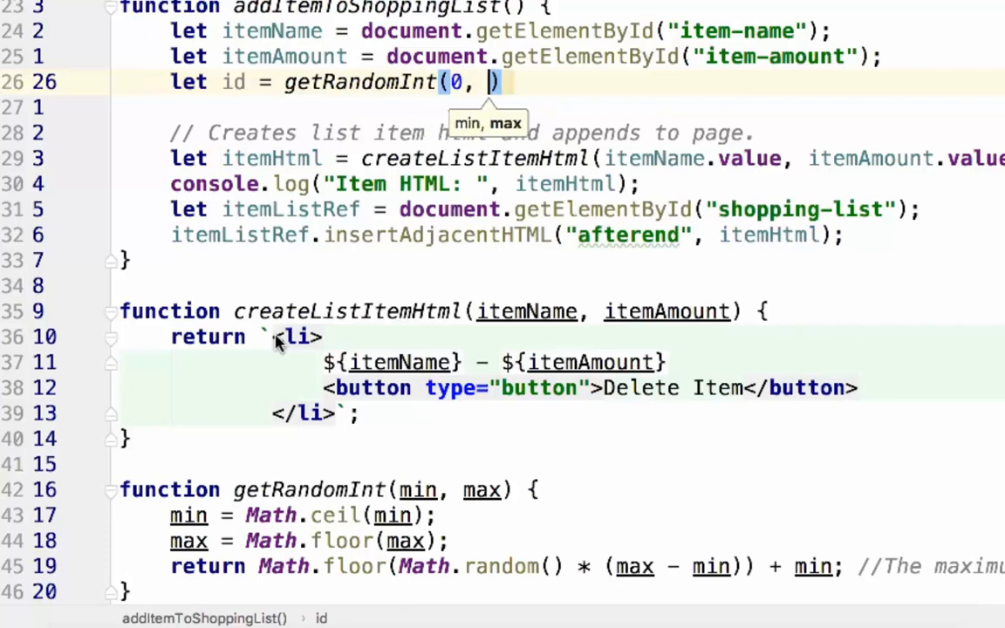
type("1")
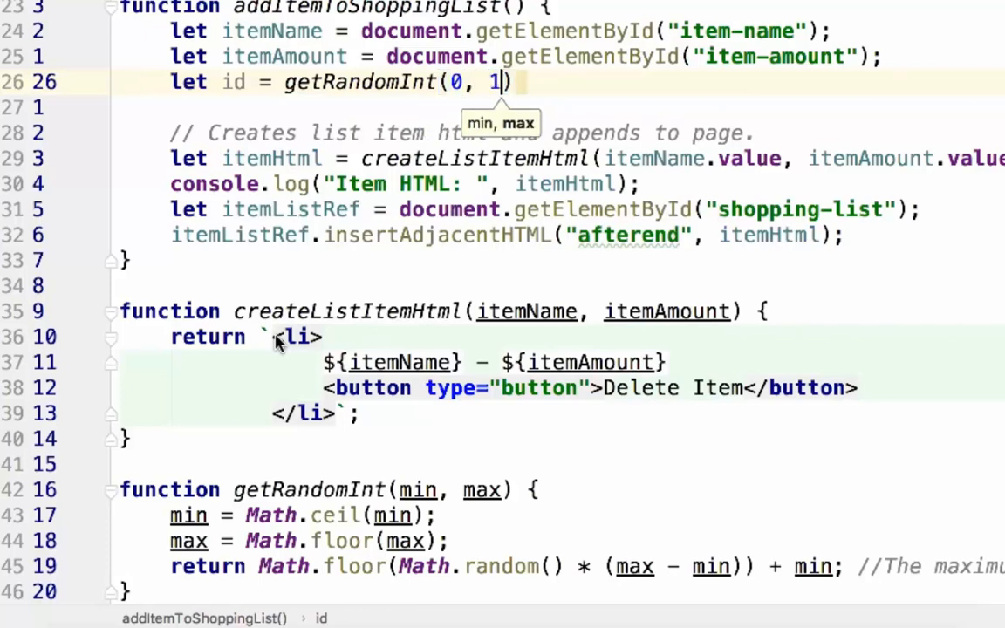
type("0000000")
key("Right")
key("Right")
key("Right")
key("Right")
type(";")
key("Down")
key("Down")
key("Down")
key("Down")
key("Down")
key("Down")
key("Down")
key("Down")
key("Down")
key("Down")
key("Down")
key("Down")
Give the li id="item${id}" and the button id="button${id}", then save
key("Up")
key("w")
key("e")
type("a")
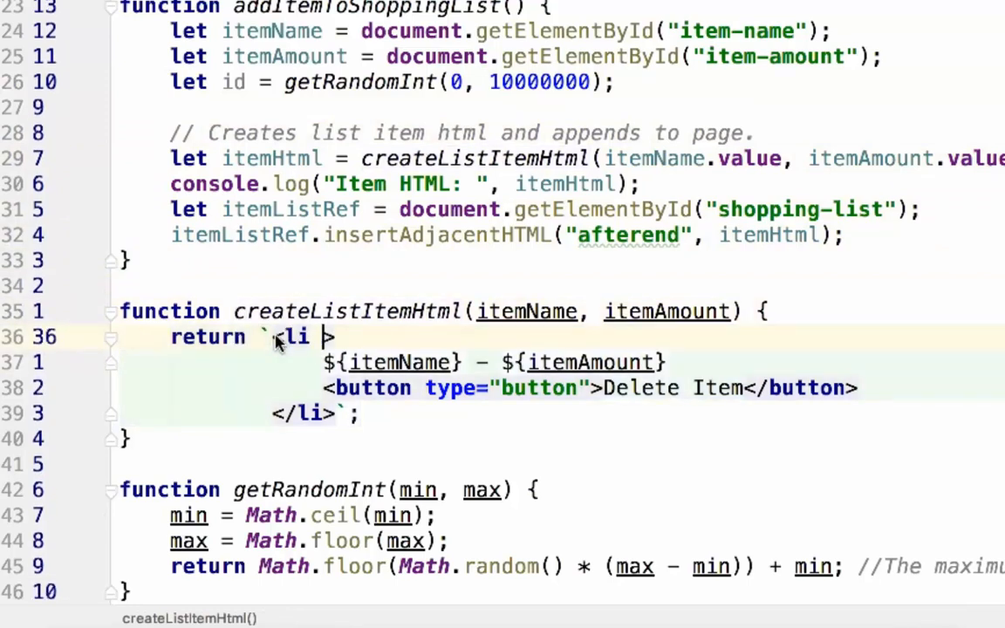
type(" id=\"item")
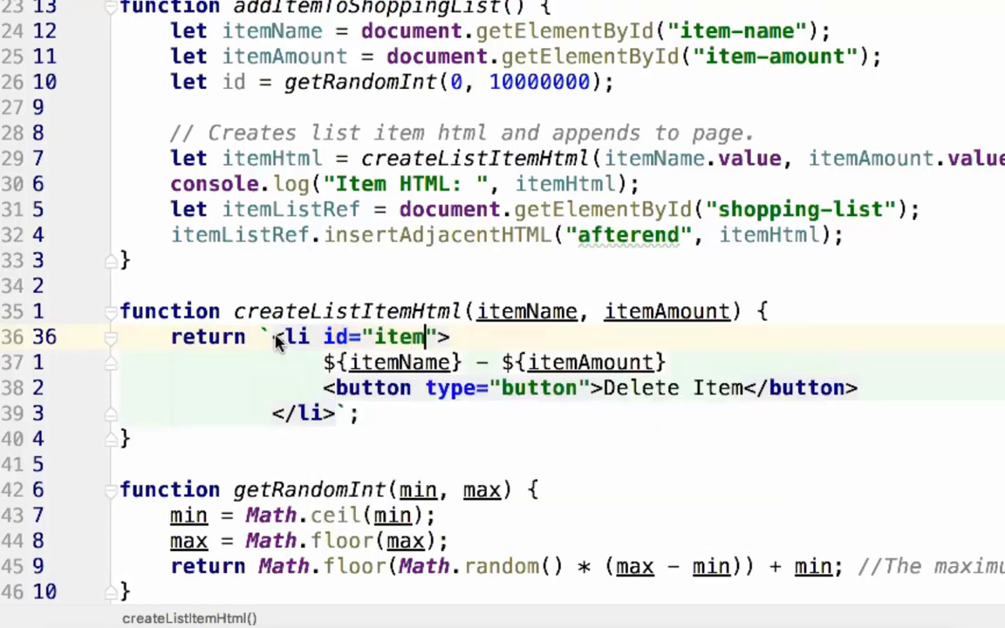
key("Right")
type("id")
key("ctrl+z")
key("ctrl+z")
type("${id")
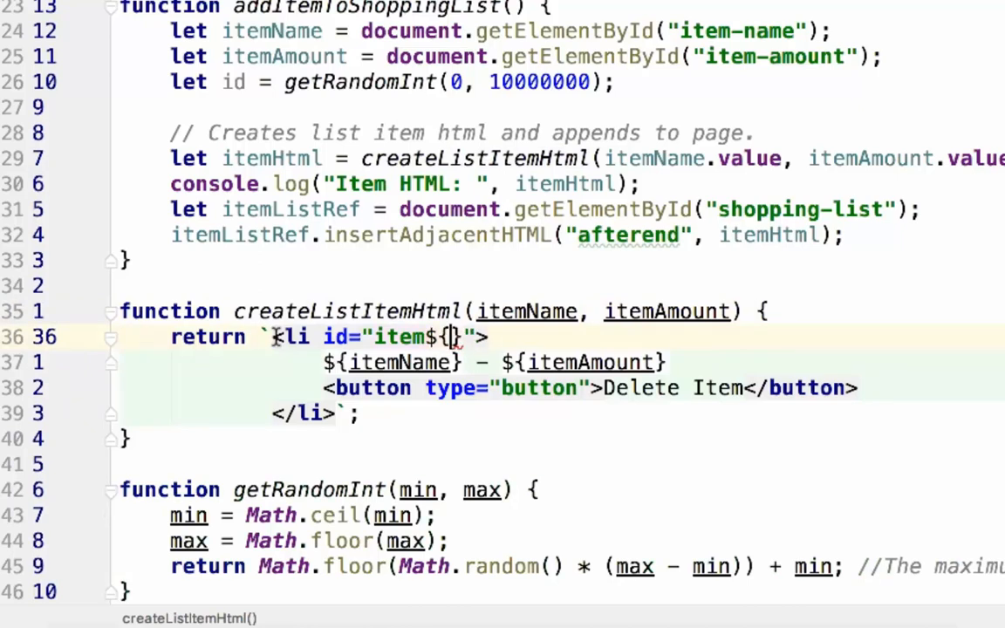
key("Down")
key("Down")
type("b")
type("iid ")
type("=\"button${id")
key("Escape")
type(":w")
key("Return")
Add an id parameter to createListItemHtml and pass id from addItemToShoppingList
key("k")
key("k")
key("k")
type("i, id")
key("Escape")
key("k")
key("k")
key("k")
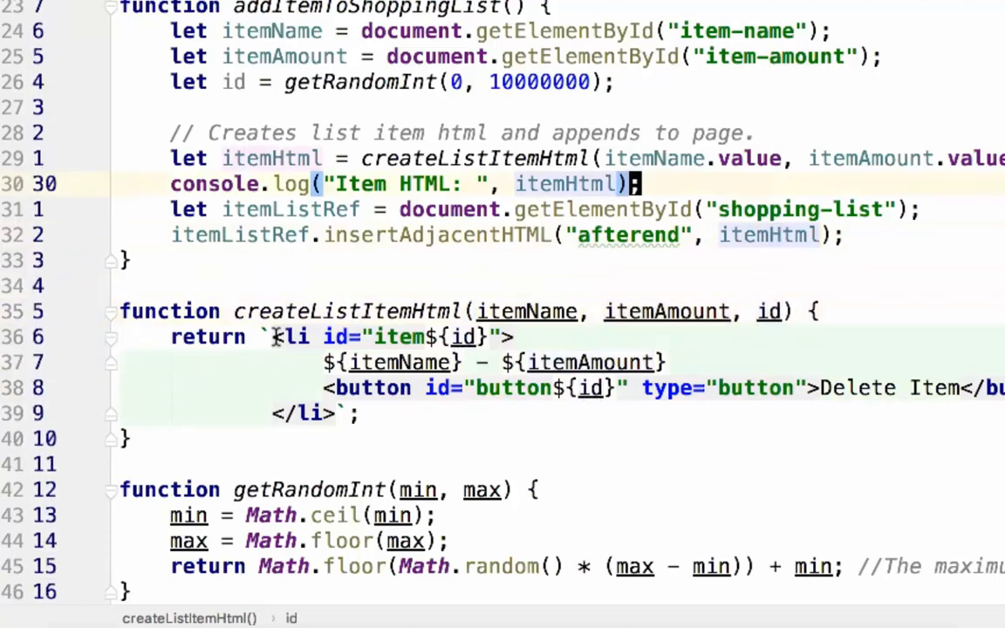
key("w")
key("w")
key("w")
key("e")
key("e")
type("a, ")
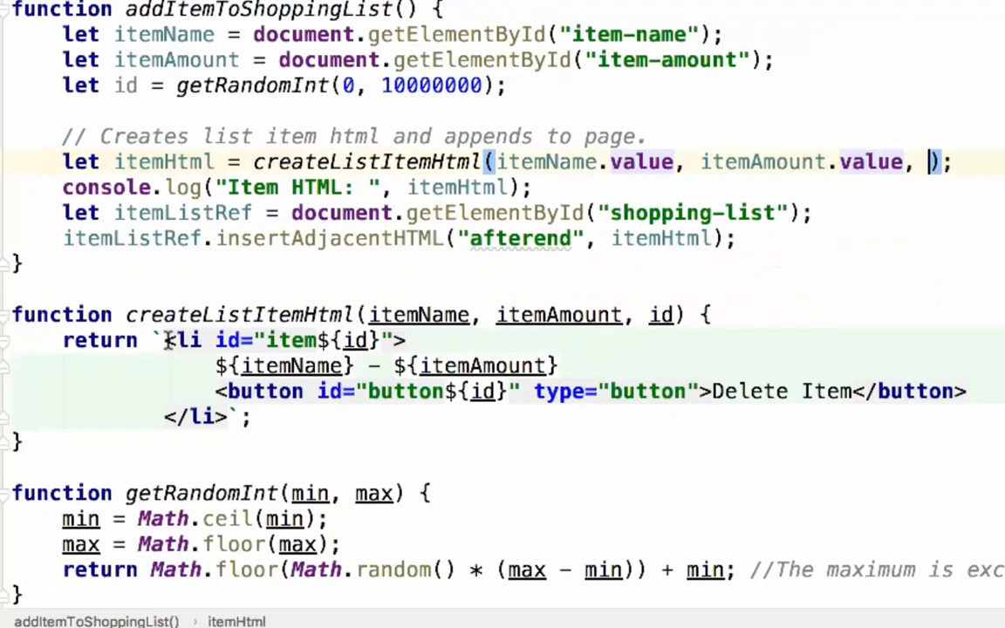
type("id")
key("Escape")
key("j")
key("j")
key("j")
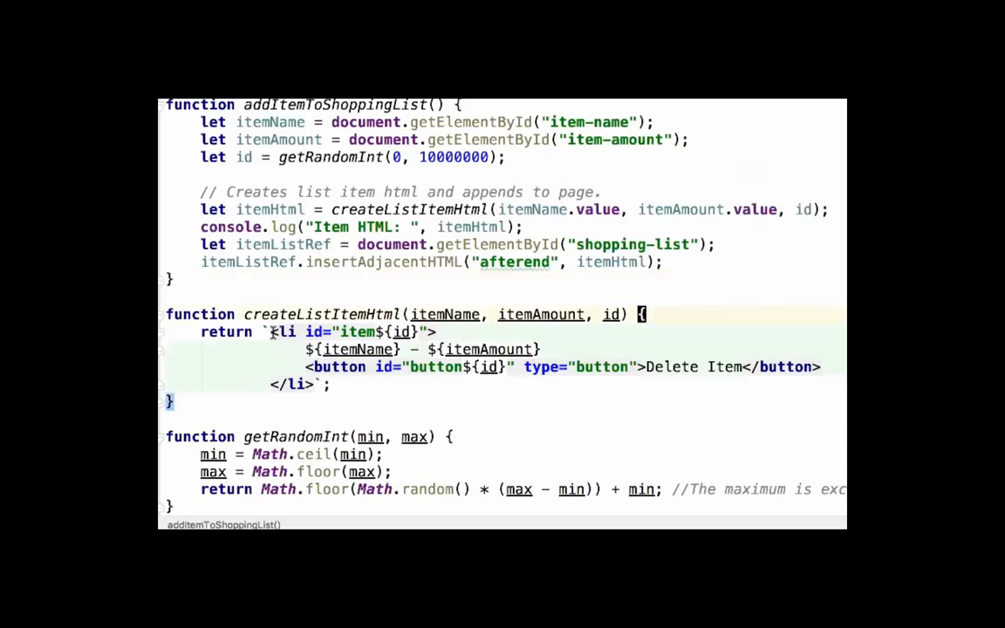
key("j")
key("e")
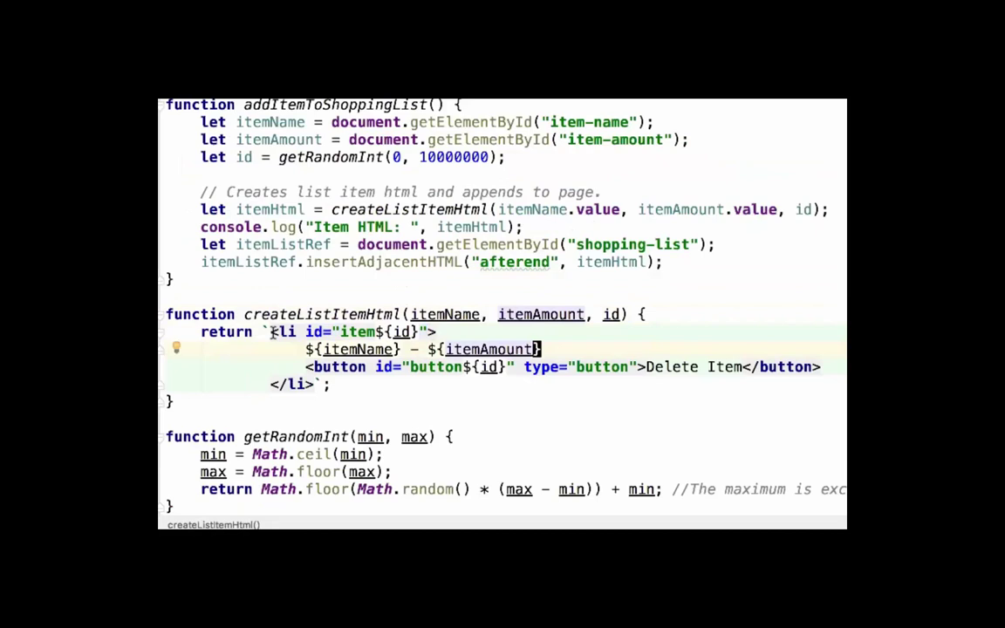
key("j")
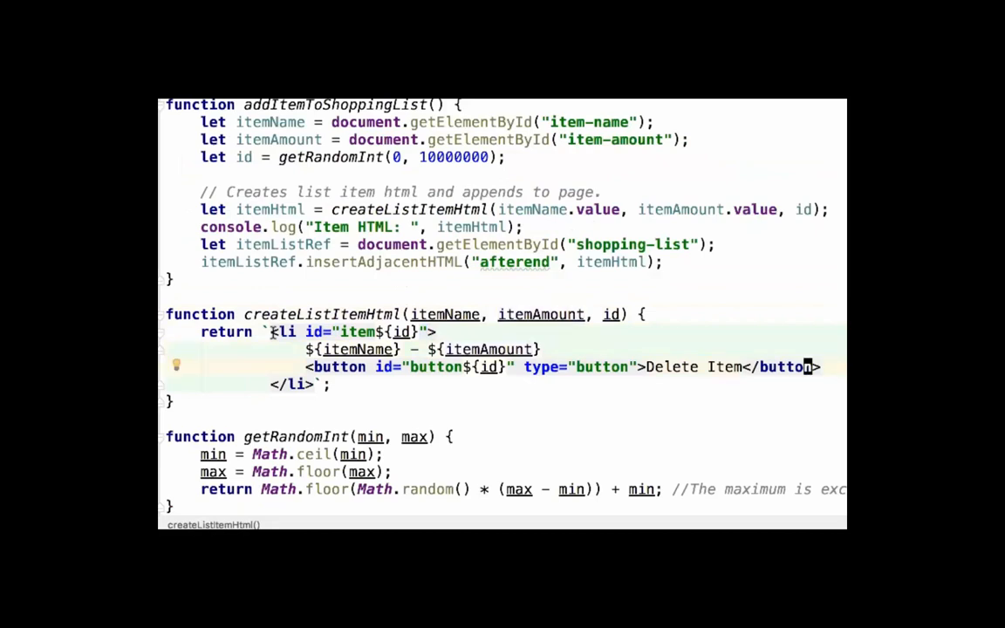
Declare a new setDeleteButtonEvent(id) function after addItemToShoppingList
key("k")
key("k")
key("k")
key("o")
key("Return")
type("fu")
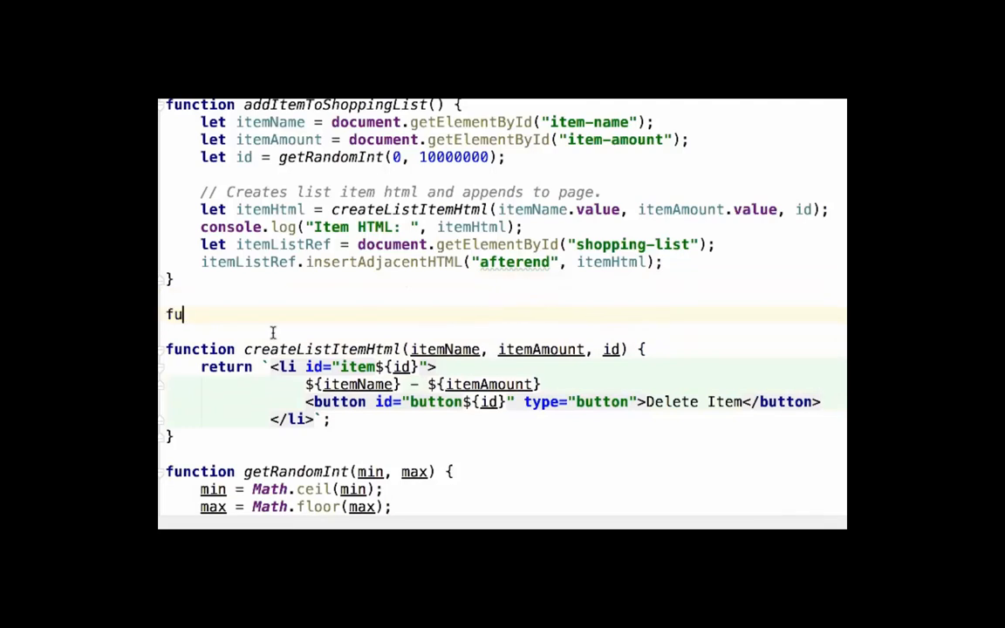
type("nc")
key("Tab")
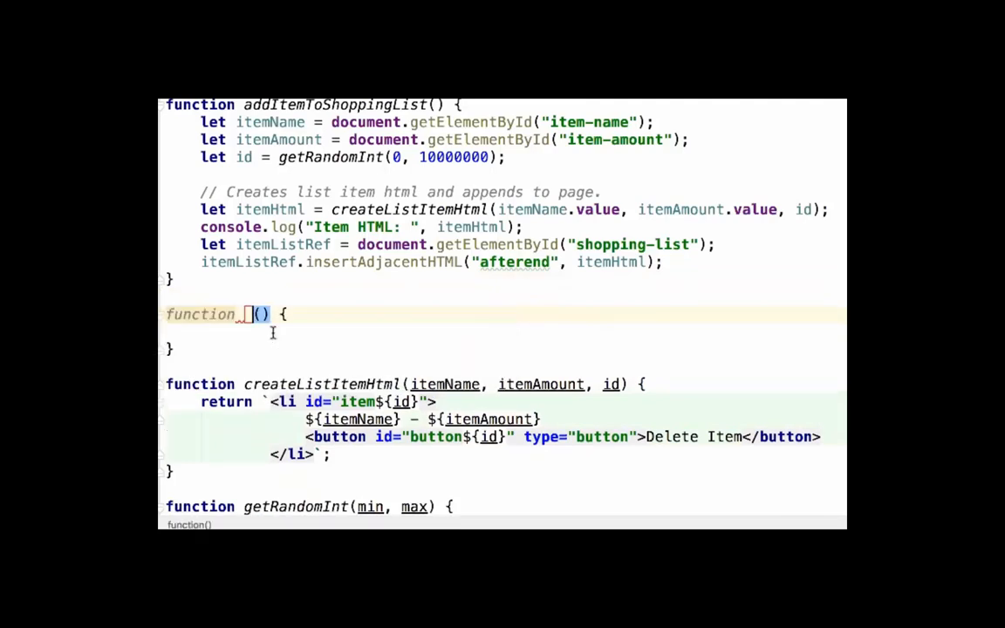
type("setDeleteButto")
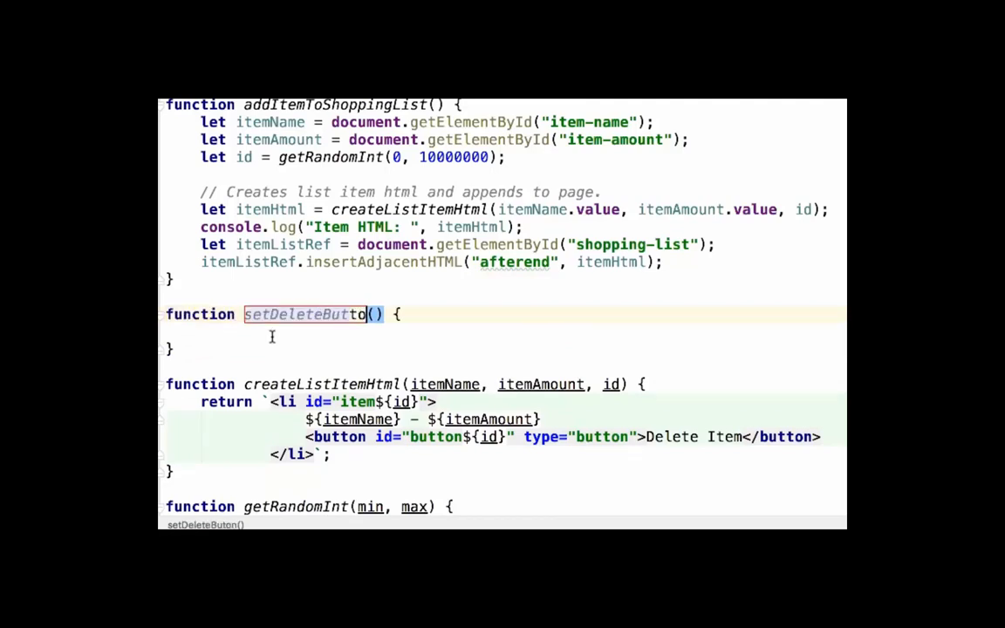
type("nEvetn")
key("BackSpace")
key("BackSpace")
type("nt")
key("Tab")
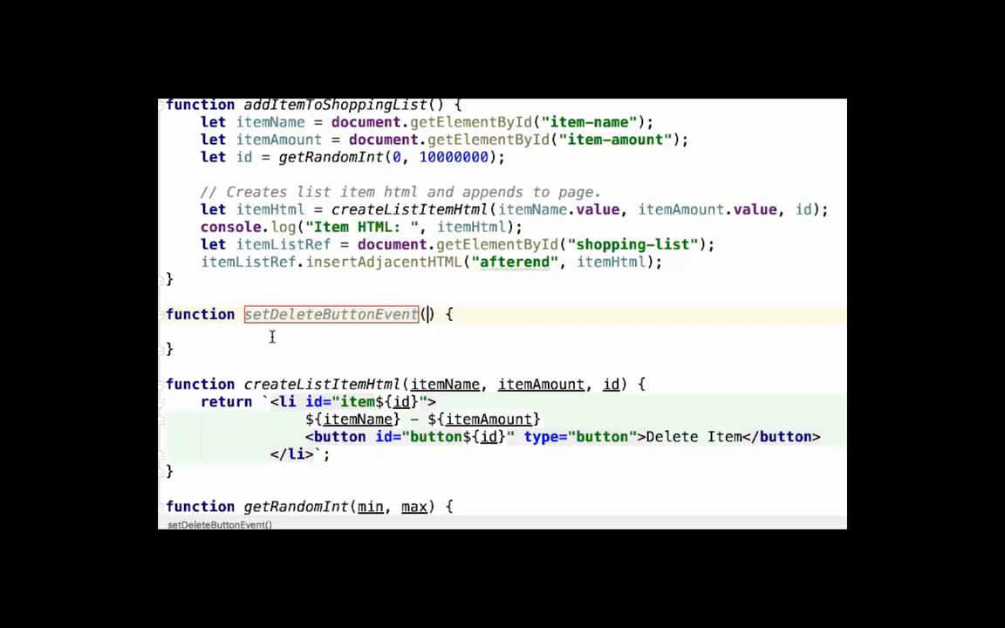
type("id")
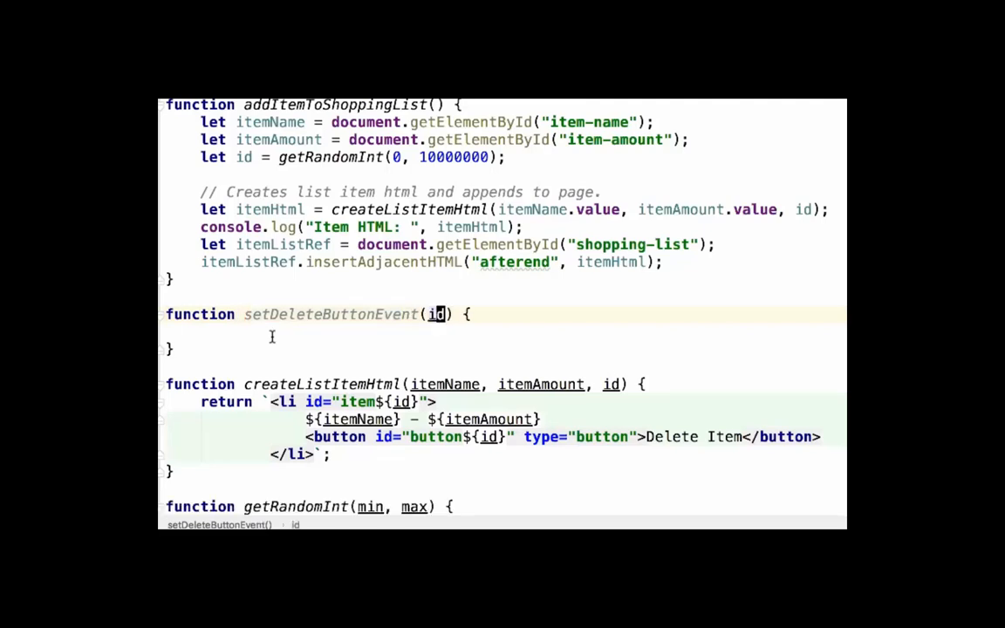
key("Tab")
type("let delet")
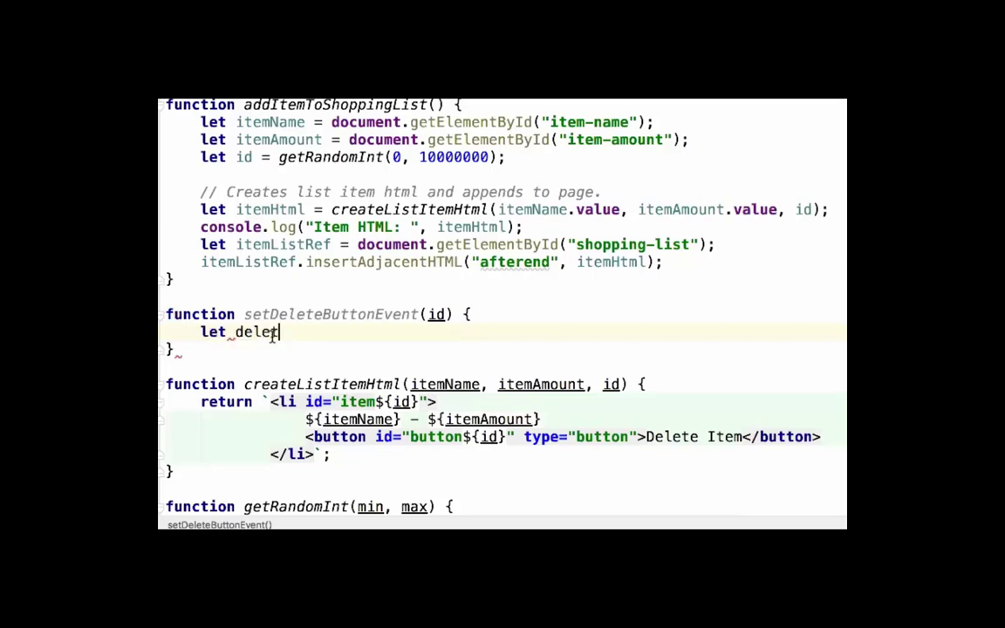
type("eButton = doc")
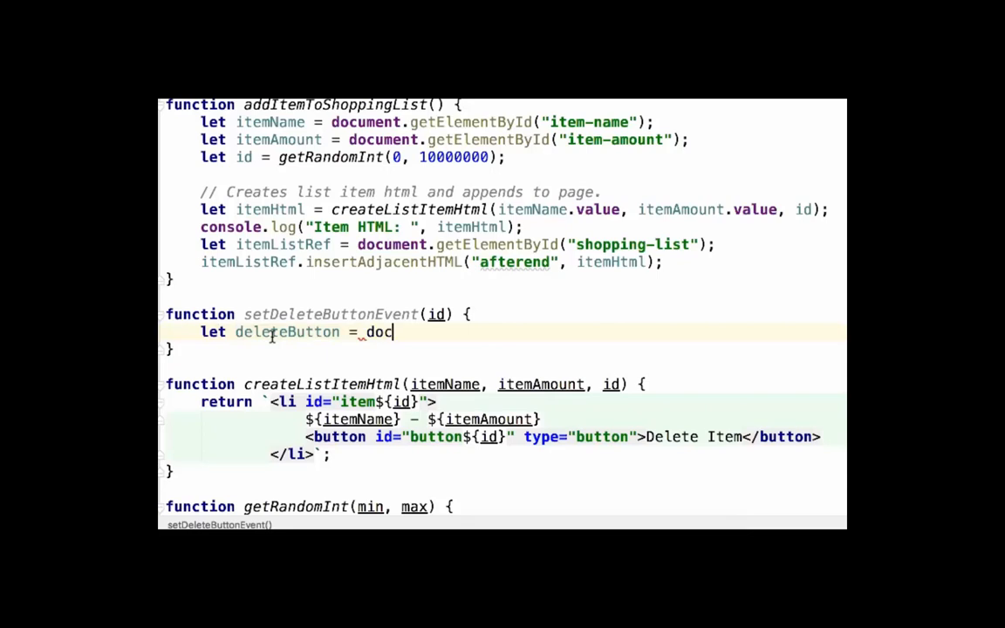
type("ument.get")
Look up the delete button with document.getElementById("button"+id)
key("Return")
type("(")
key("BackSpace")
key("BackSpace")
key("BackSpace")
key("BackSpace")
key("BackSpace")
key("BackSpace")
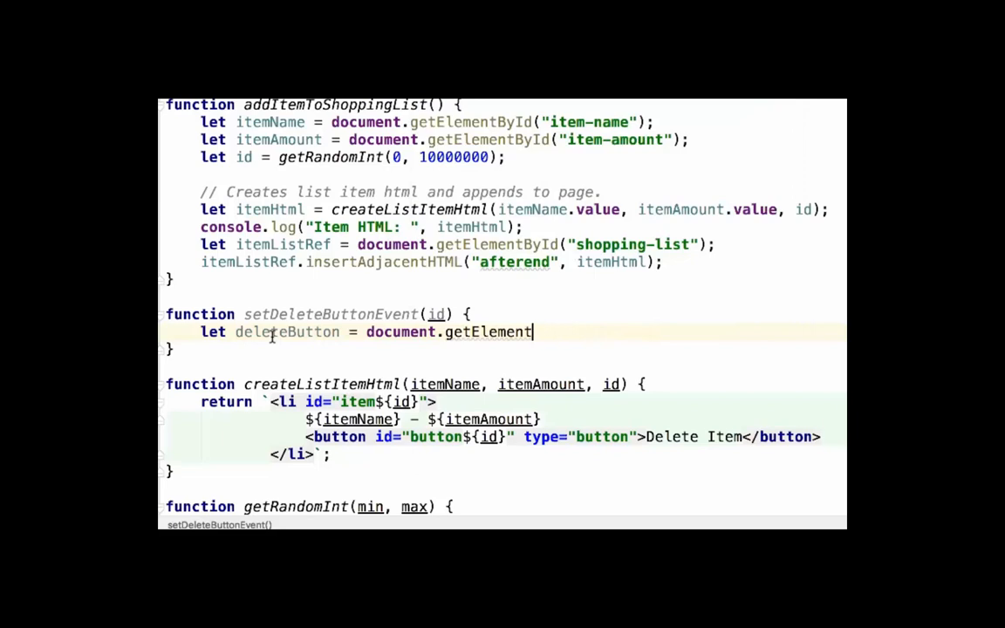
type("ById(")
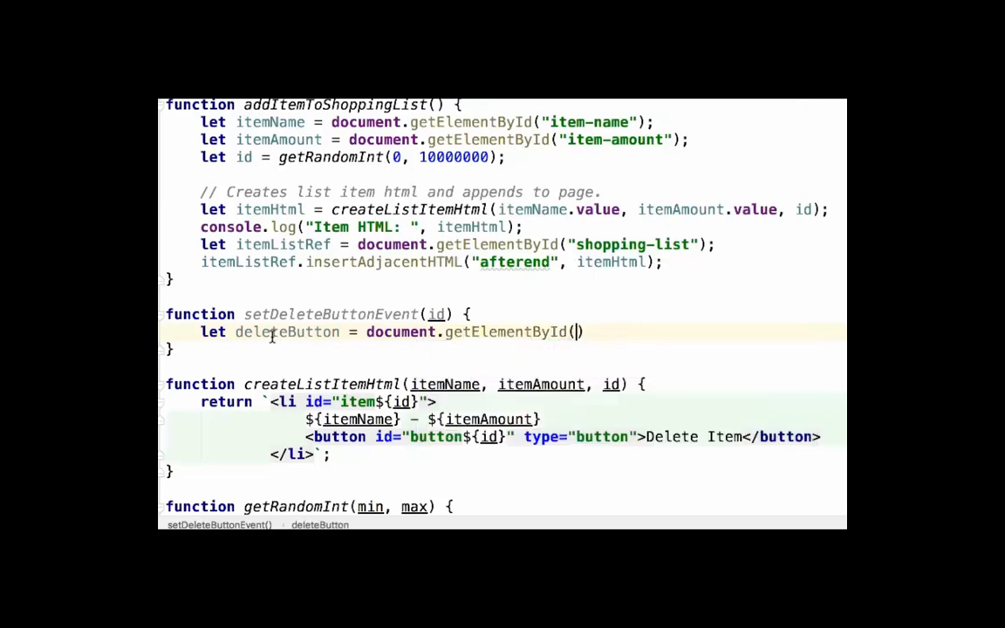
type("id")
key("BackSpace")
key("BackSpace")
type("\"")
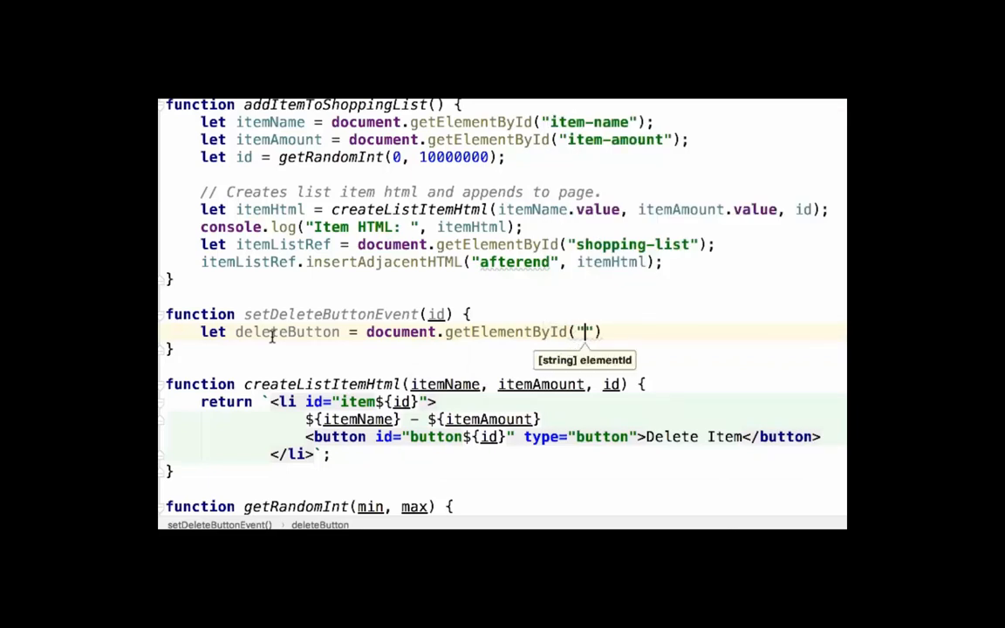
type("button\"")
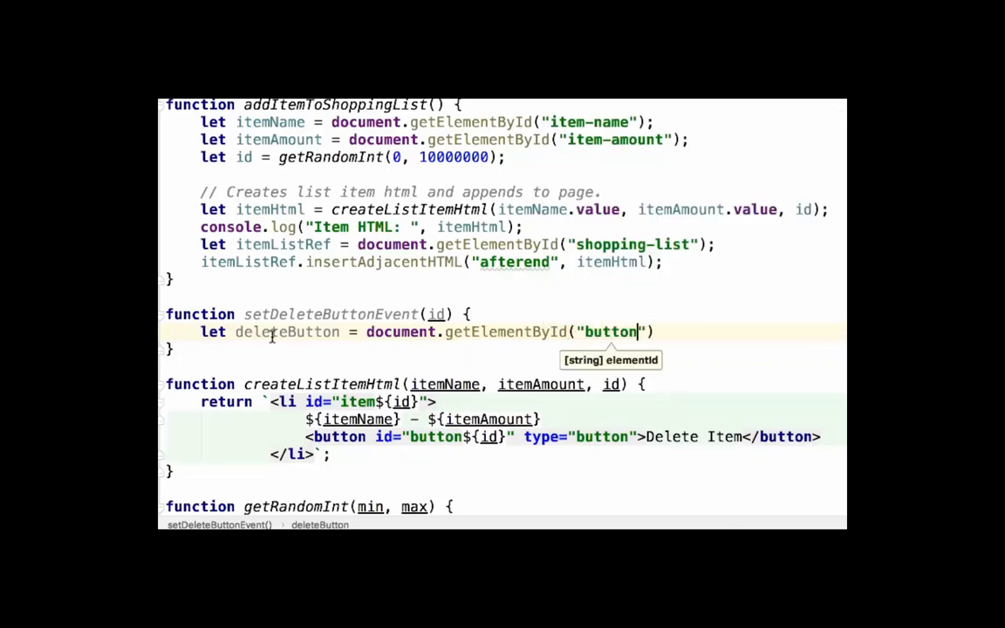
type("+")
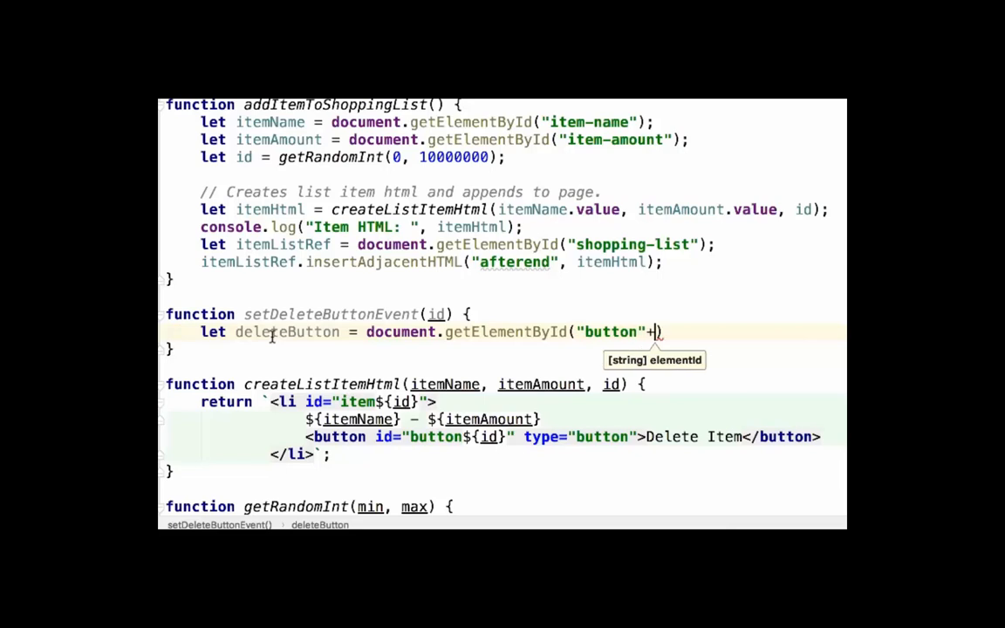
type("id")
key("End")
type(";")
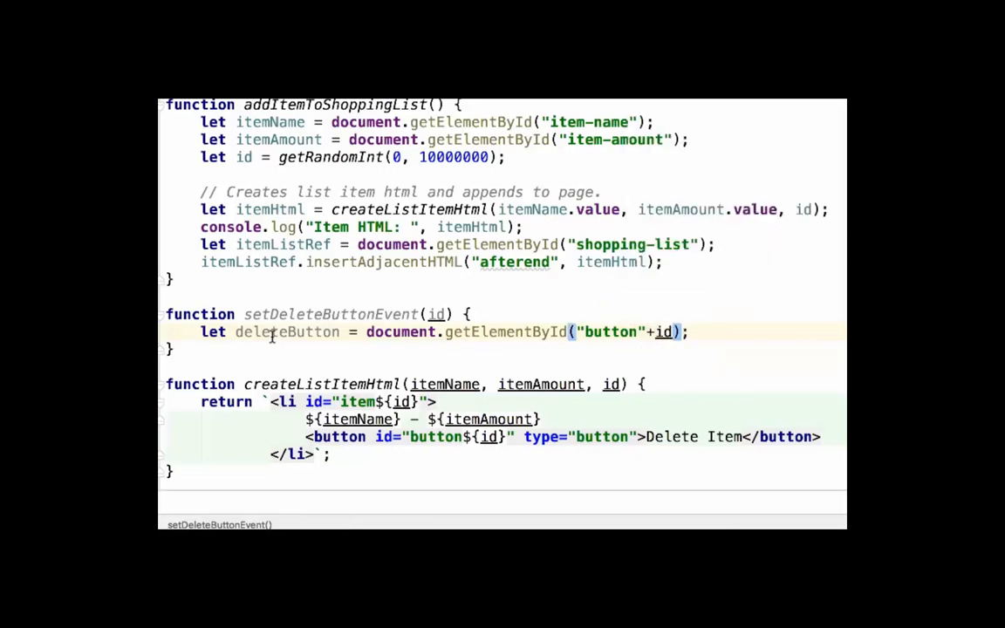
key("Return")
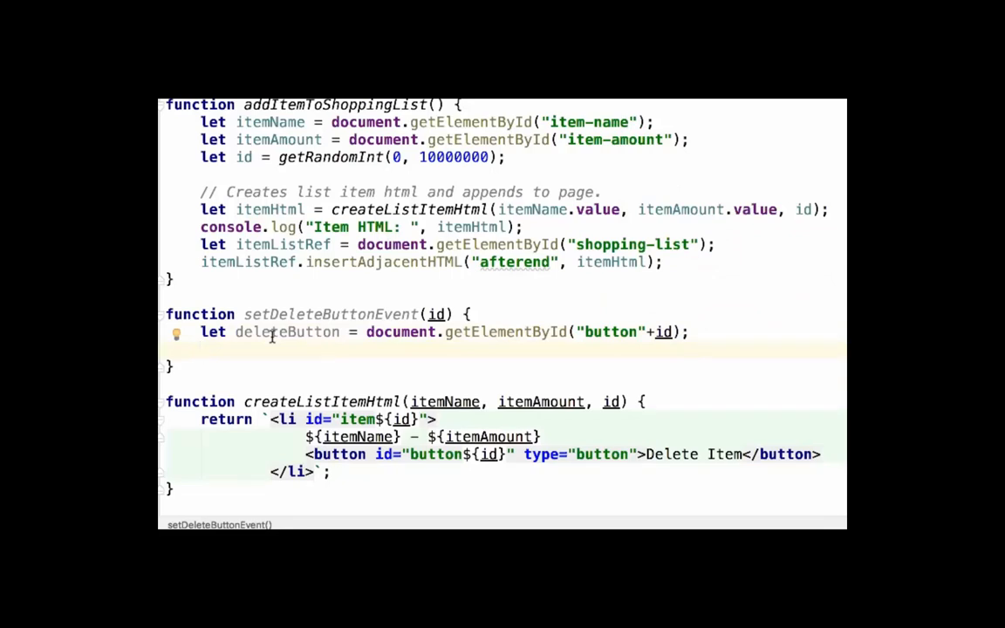
type("de")
Attach a "click" listener to deleteButton via addEventListener with an arrow-function body
key("Tab")
type(".")
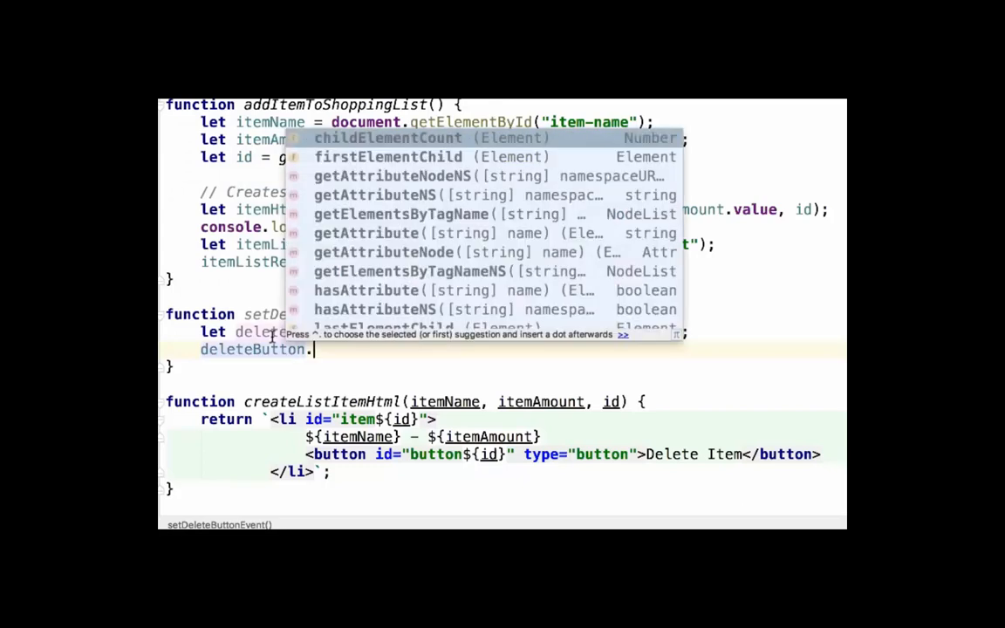
type("a")
key("Tab")
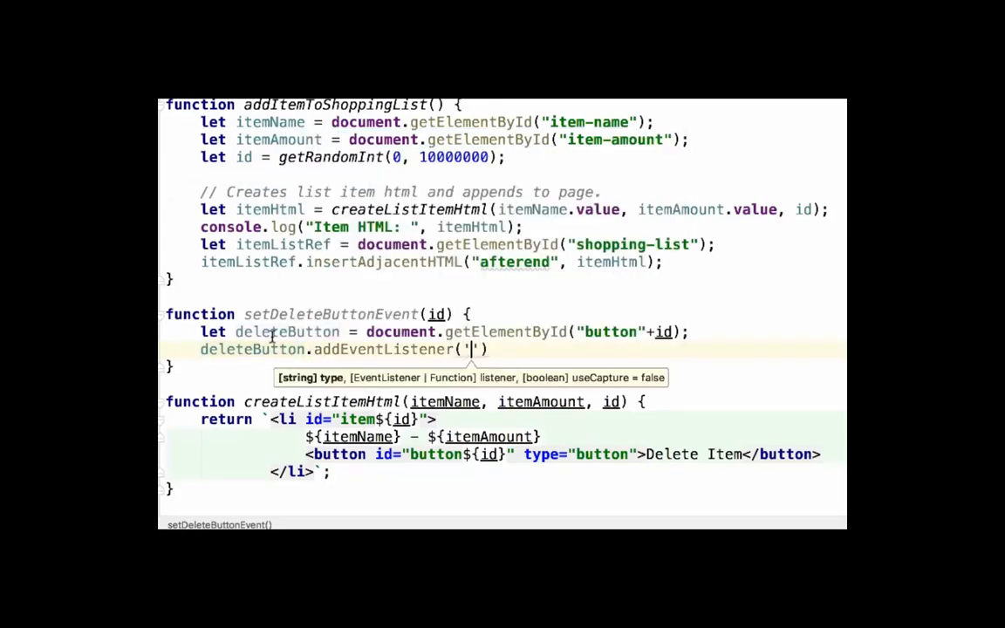
type("click")
key("Right")
type(",")
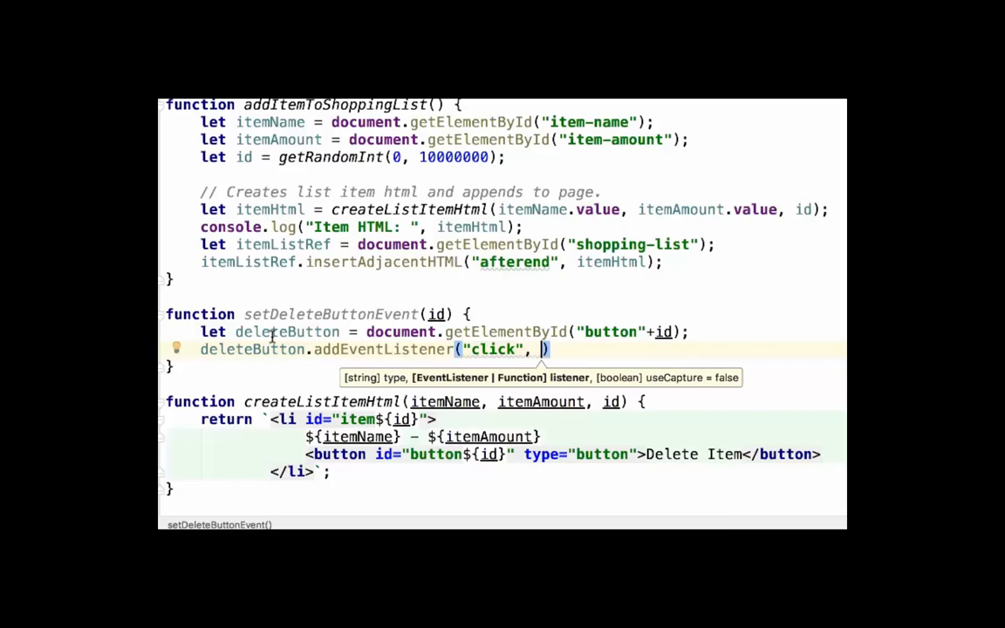
type(") => {")
key("Return")
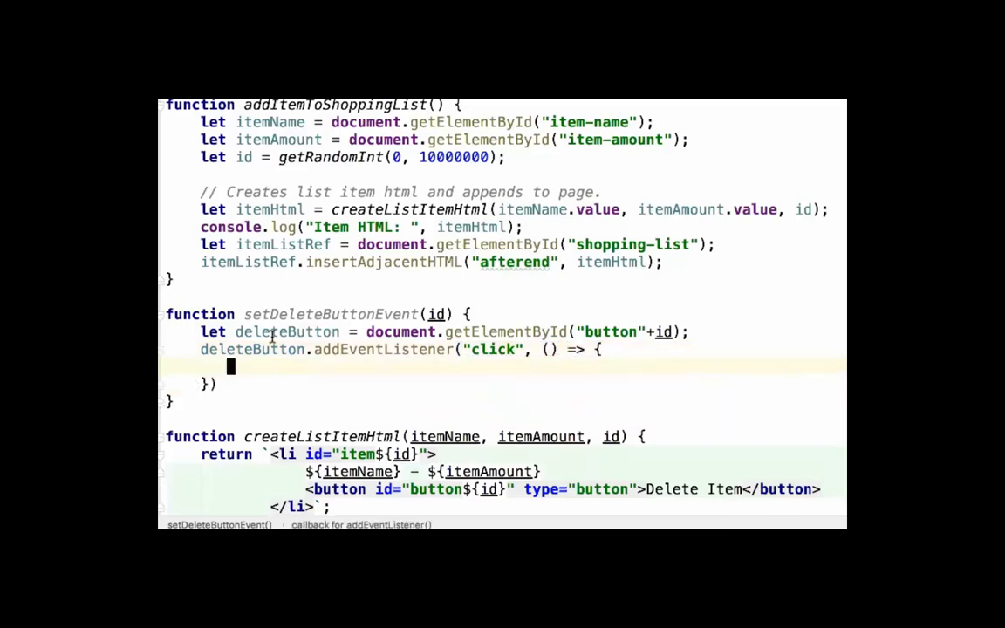
key("Down")
type(";")
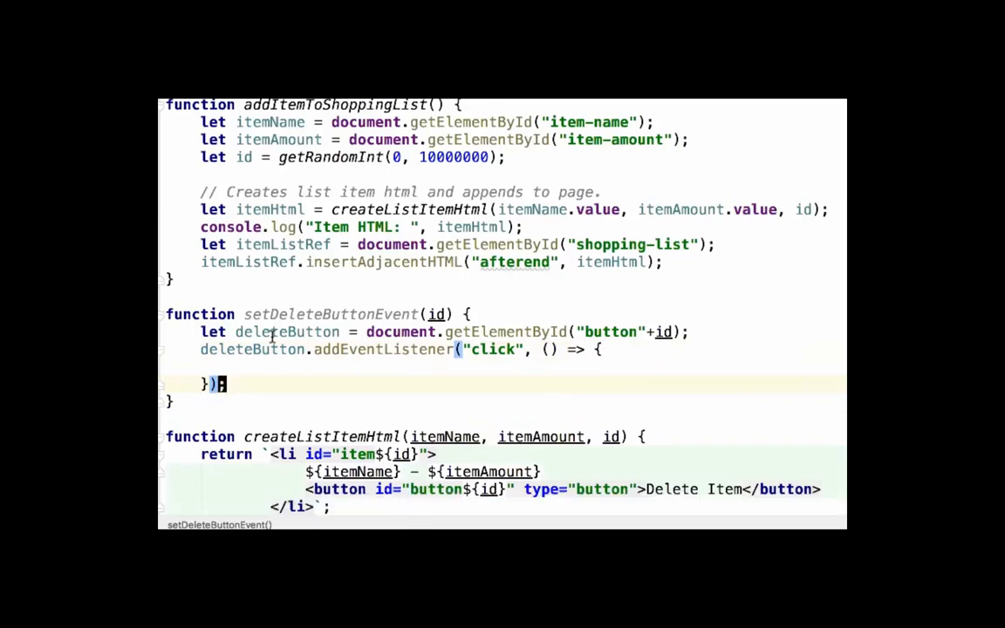
key("Up")
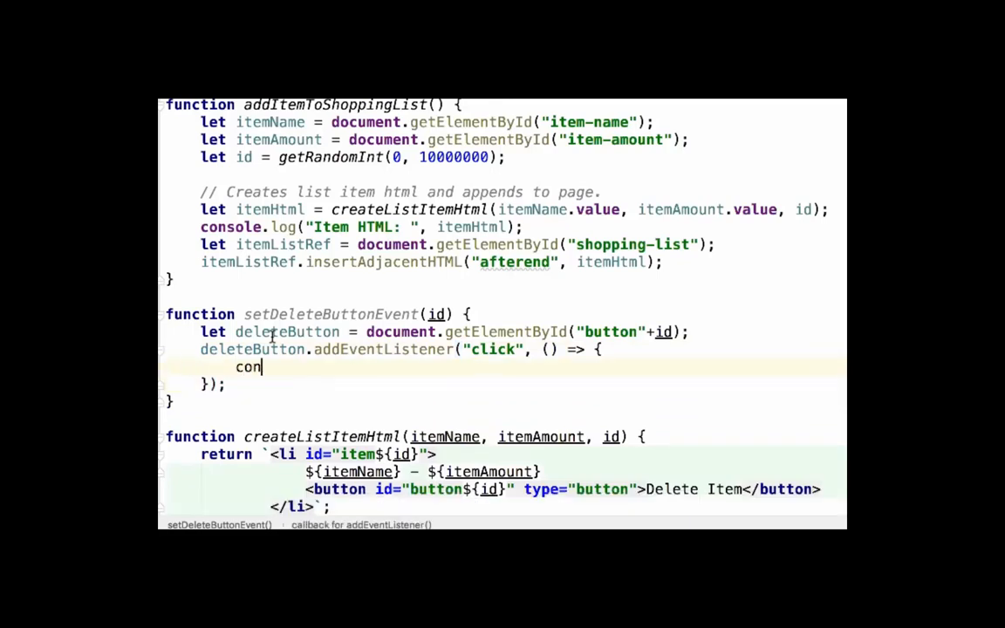
type("cons")
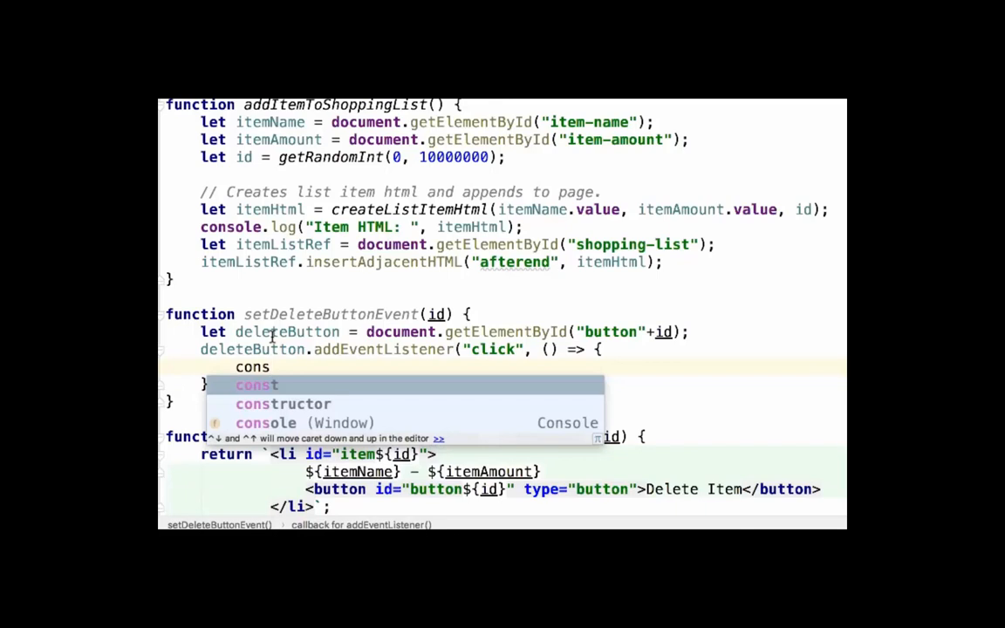
type("t")
Log "DeleteButton Works" inside the click listener
key("BackSpace")
key("BackSpace")
key("BackSpace")
type("s")
key("Tab")
type(".log(\"Deltd")
key("BackSpace")
key("BackSpace")
type("eteButton Works")
key("End")
type(";")
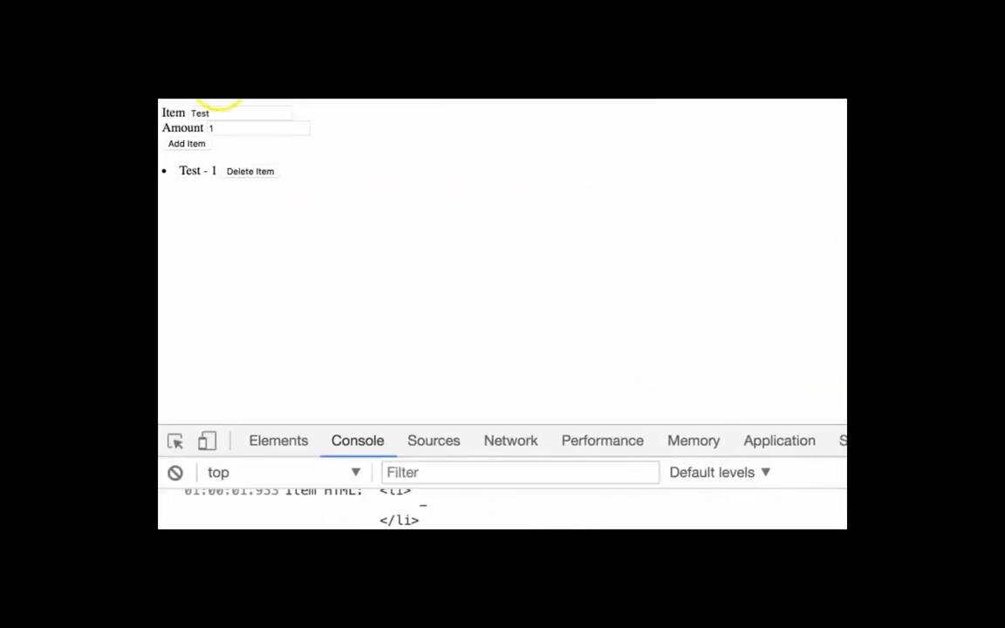
Add item Test with amount 1 and try its Delete Item button
left_click(220, 114)
type("Test")
key("Tab")
type("1")
left_click(186, 143)
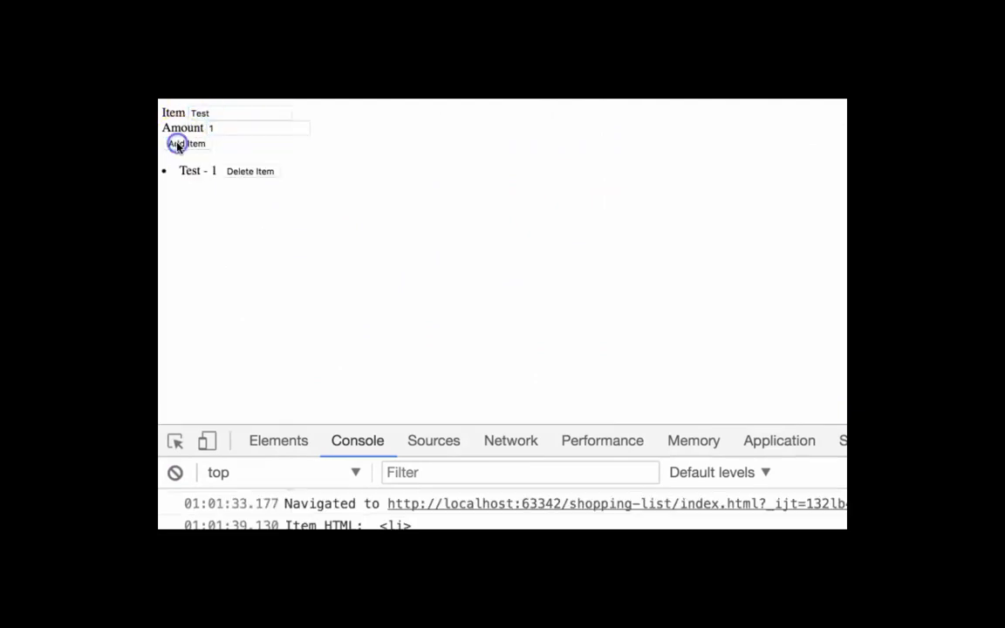
left_click(249, 171)
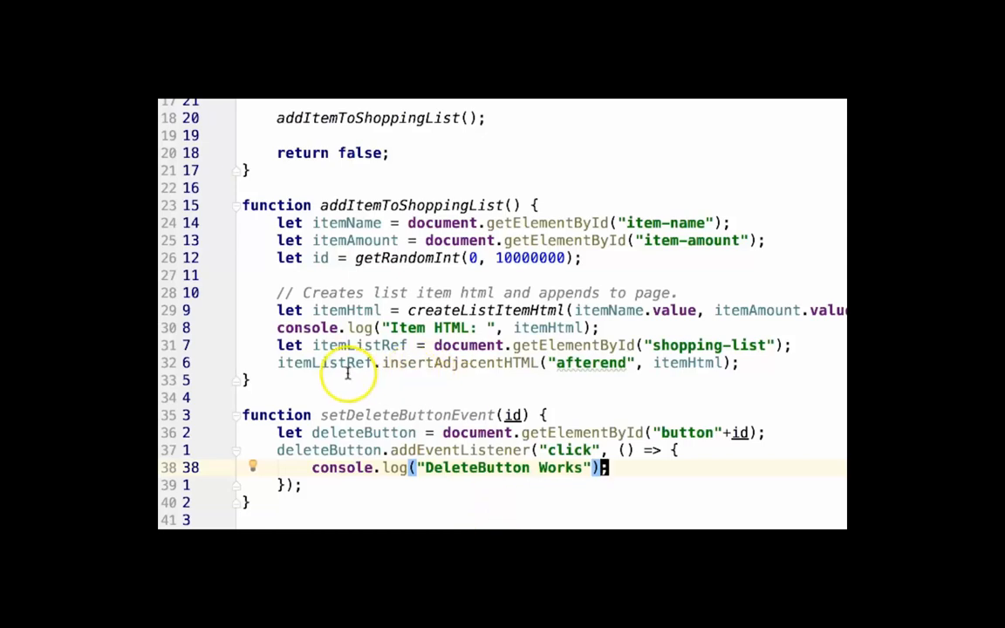
Call setDeleteButtonEvent(id) after insertAdjacentHTML in addItemToShoppingList
left_click(346, 373)
key("O")
key("Return")
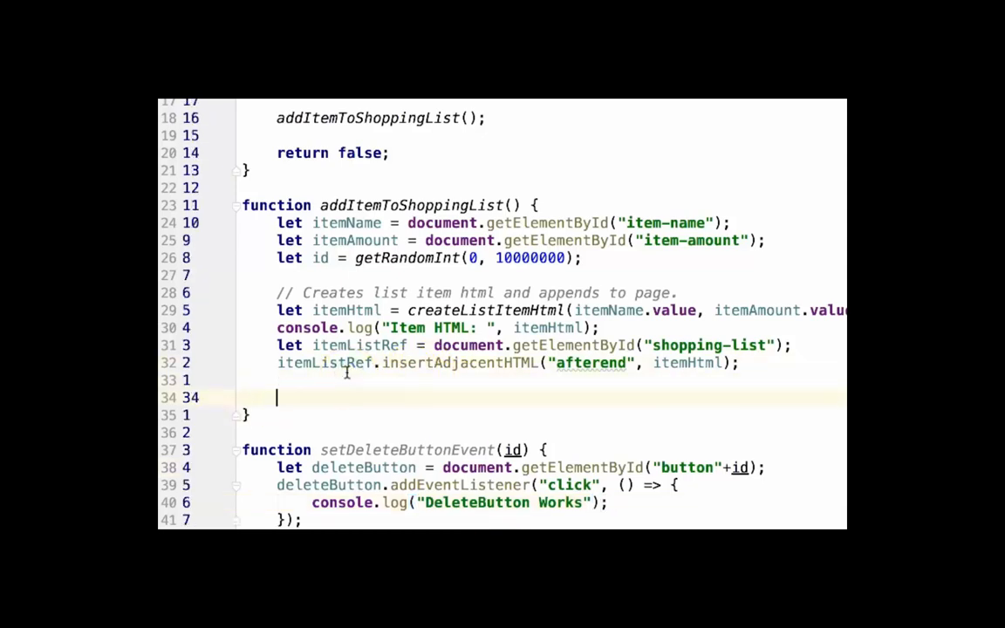
type("s")
key("Tab")
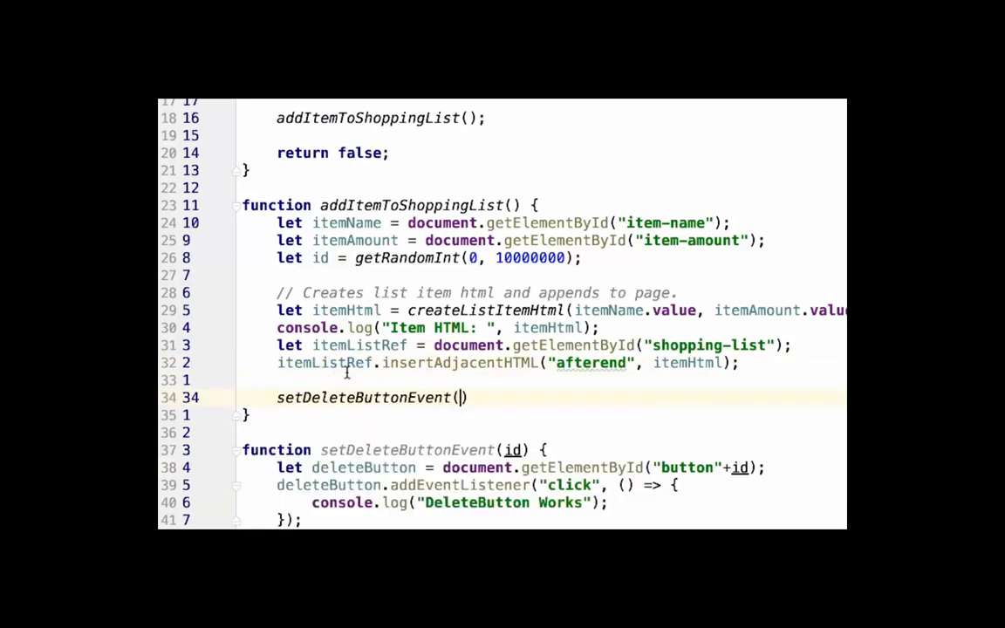
type("id")
key("Escape")
type(");")
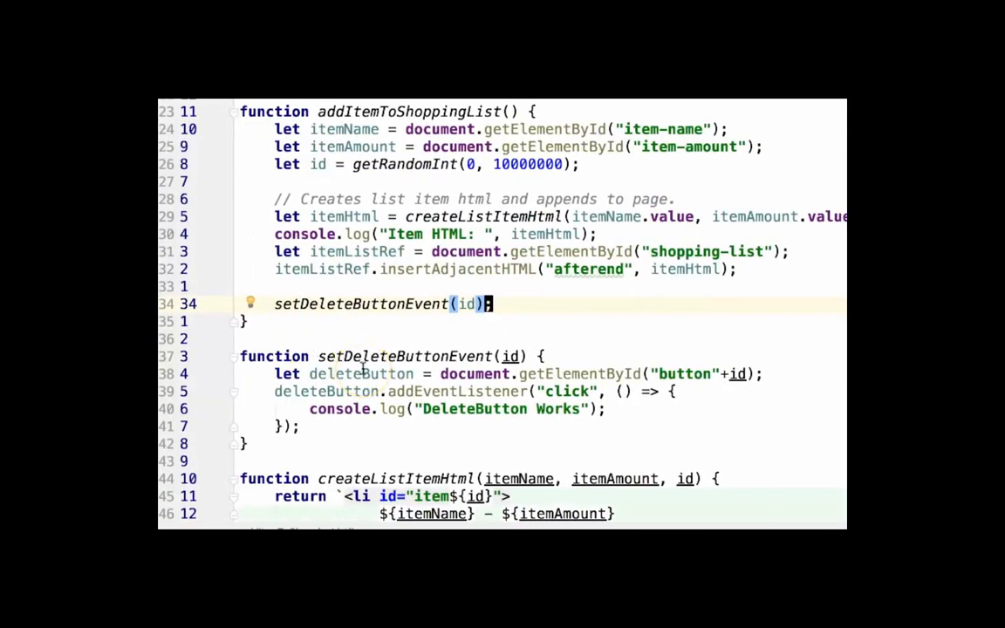
Remove the console.log line from the click listener and start a new function below createListItemHtml
key("j")
key("j")
key("j")
key("j")
key("j")
key("j")
key("c")
key("c")
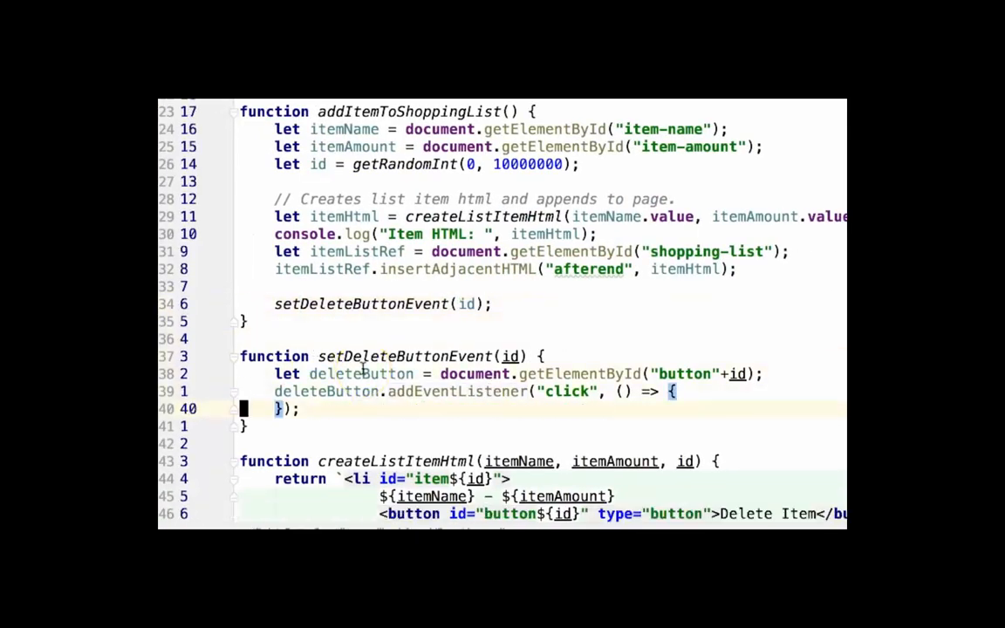
key("Escape")
key("j")
key("j")
key("j")
key("j")
key("j")
key("j")
key("j")
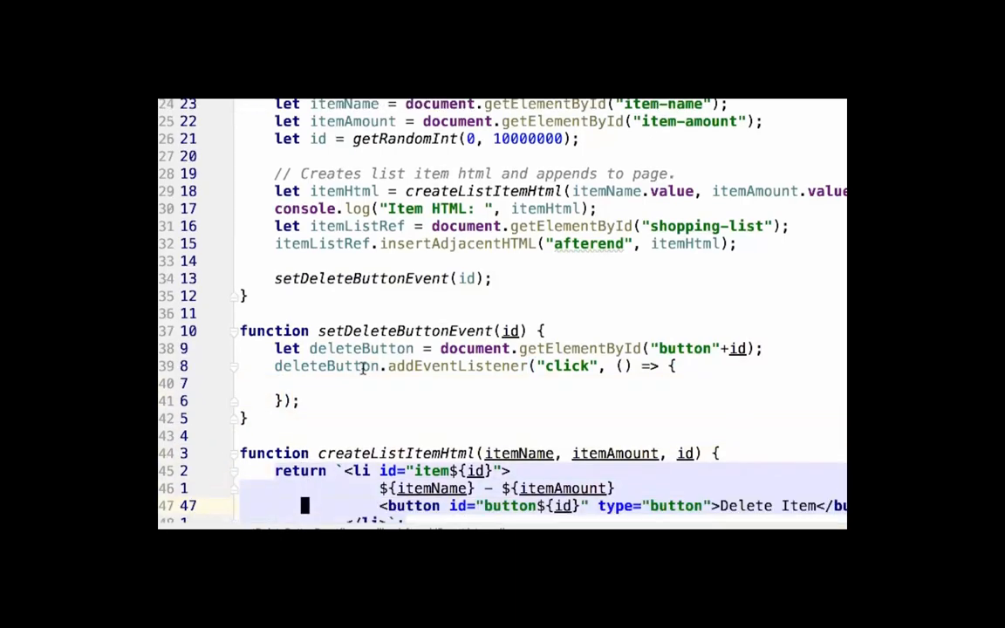
key("j")
key("j")
key("j")
key("j")
key("k")
key("k")
key("o")
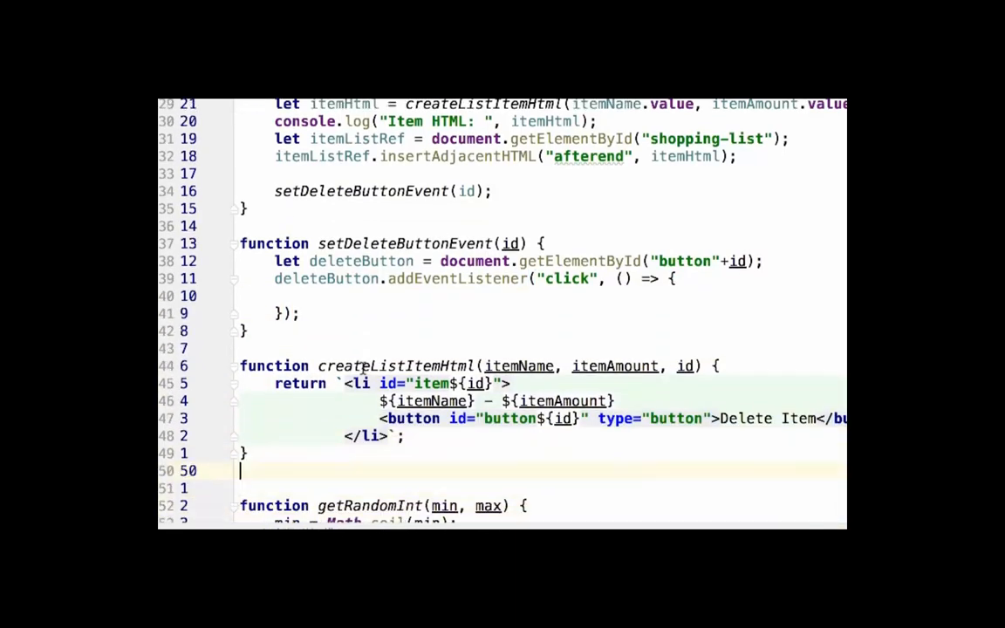
Declare removeListItem(id) with its braces split onto separate lines
key("Return")
type("function removeListItem()")
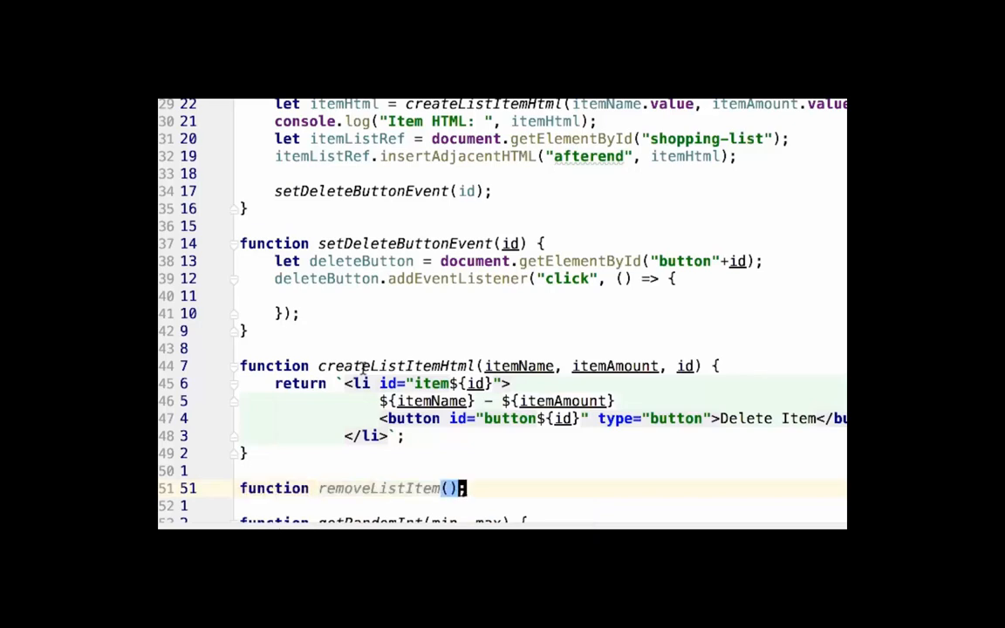
type(" {}")
key("Return")
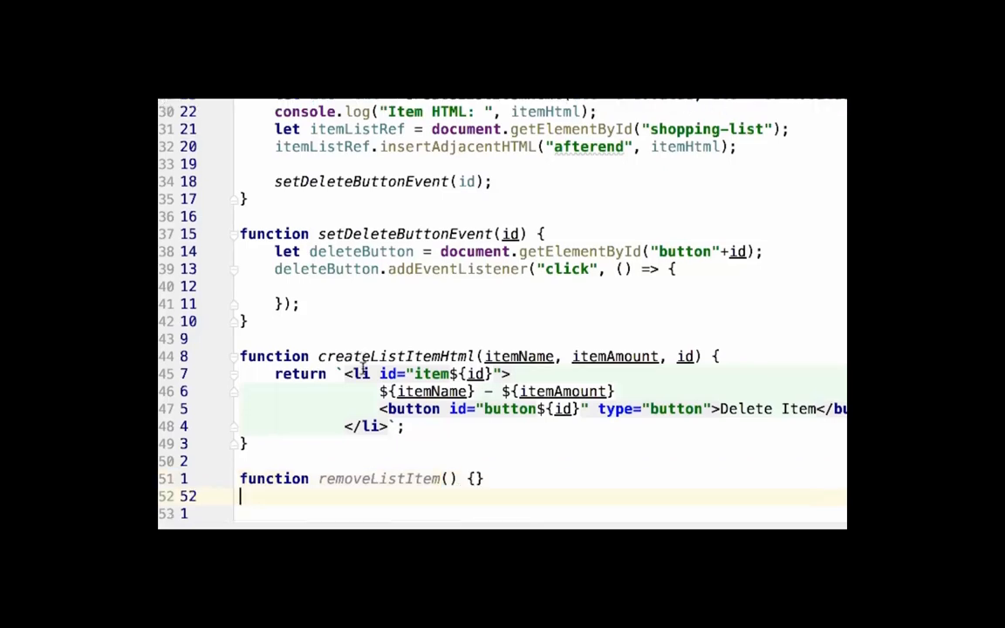
key("Escape")
key("k")
key("i")
key("Return")
key("Escape")
key("j")
key("j")
key("k")
key("k")
key("c")
key("c")
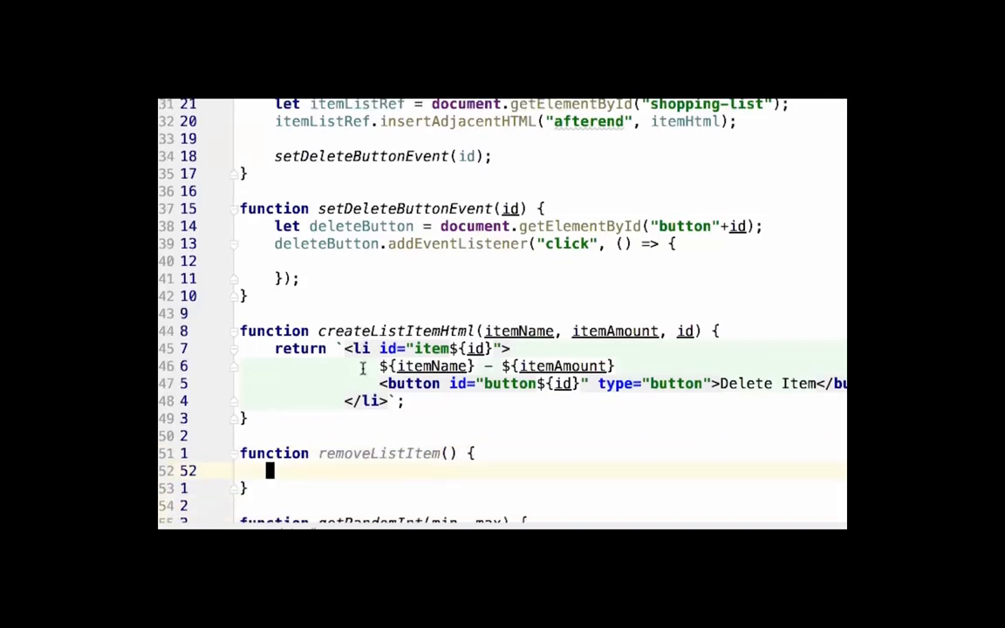
key("Escape")
key("k")
key("w")
key("w")
type("lhaid")
key("Escape")
key("j")
key("c")
key("c")
type("let listItem = document.do")
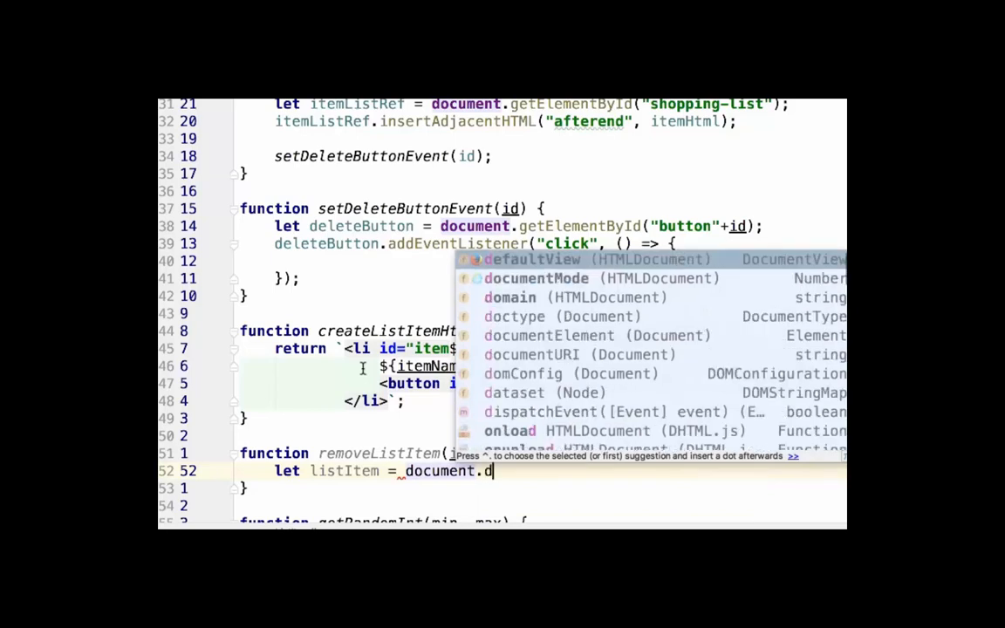
Look up listItem with document.getElementById("item"+id)
key("BackSpace")
key("BackSpace")
type("getD")
key("BackSpace")
type("Elem")
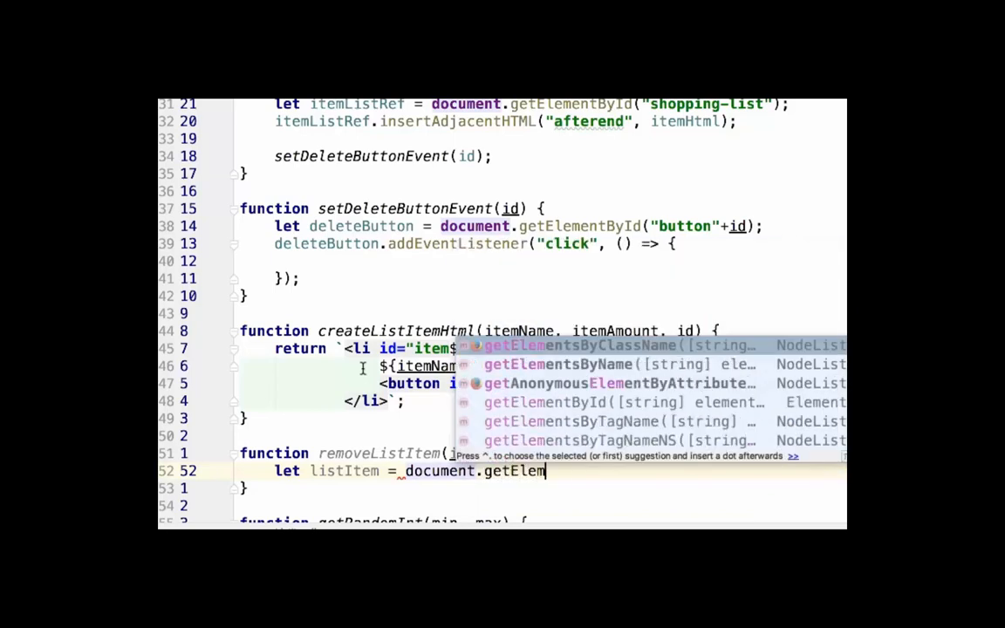
type("ent")
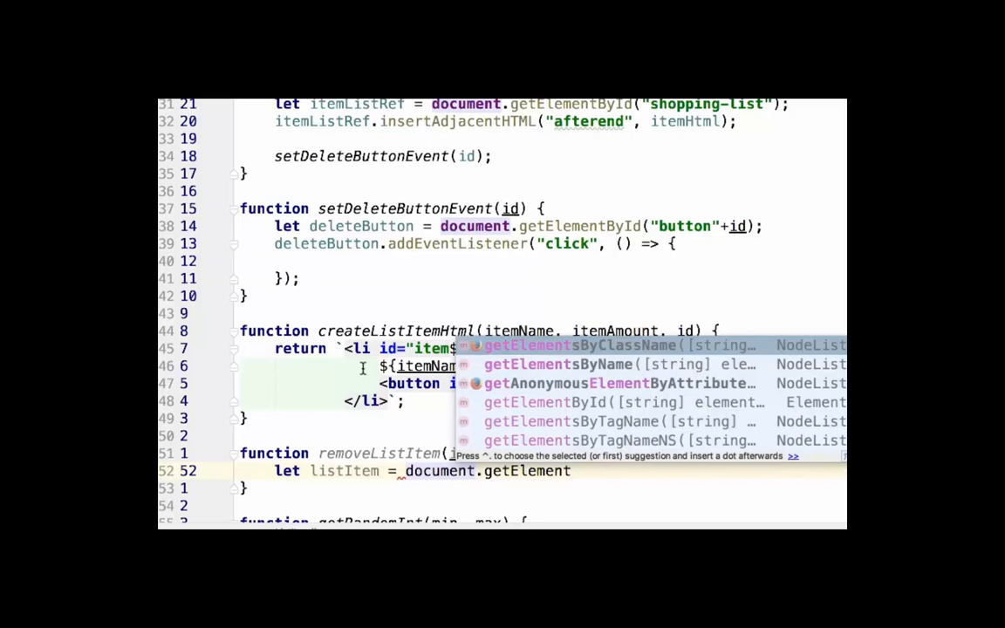
type("ById(")
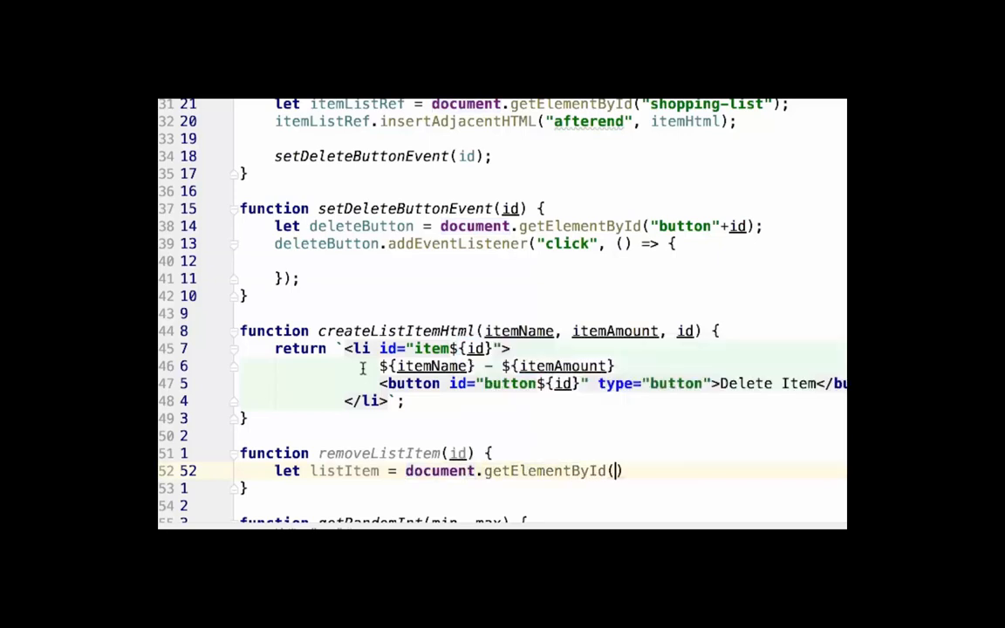
type("\"item")
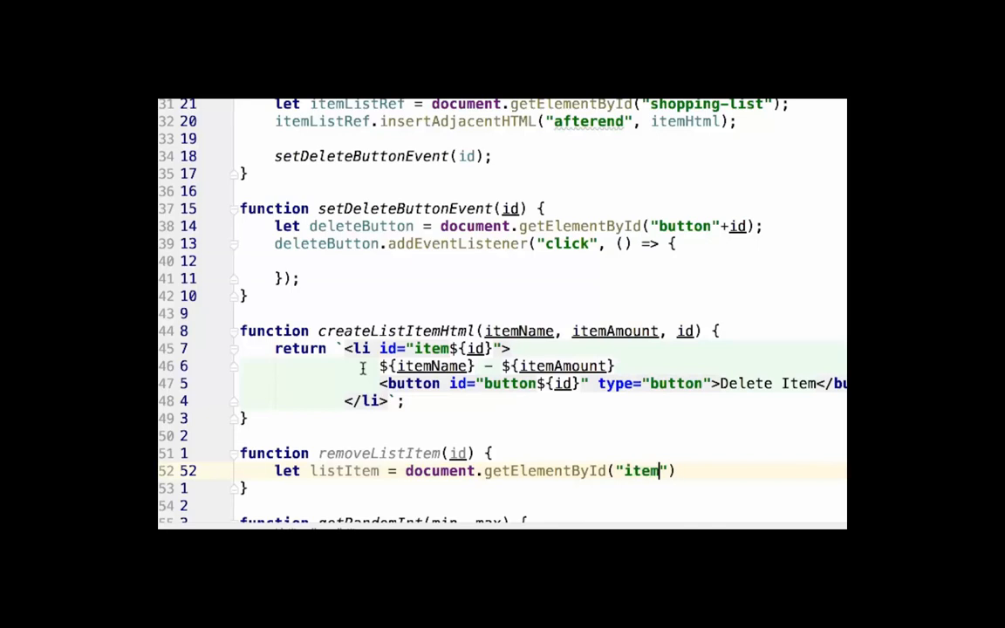
key("End")
key("Left")
type("+id")
key("End")
type(";")
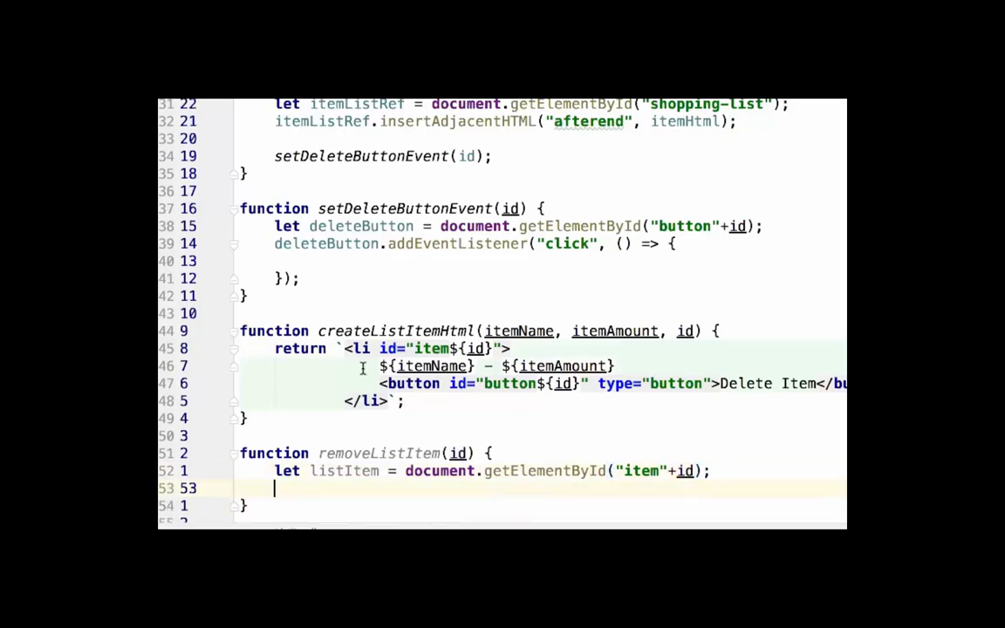
key("Return")
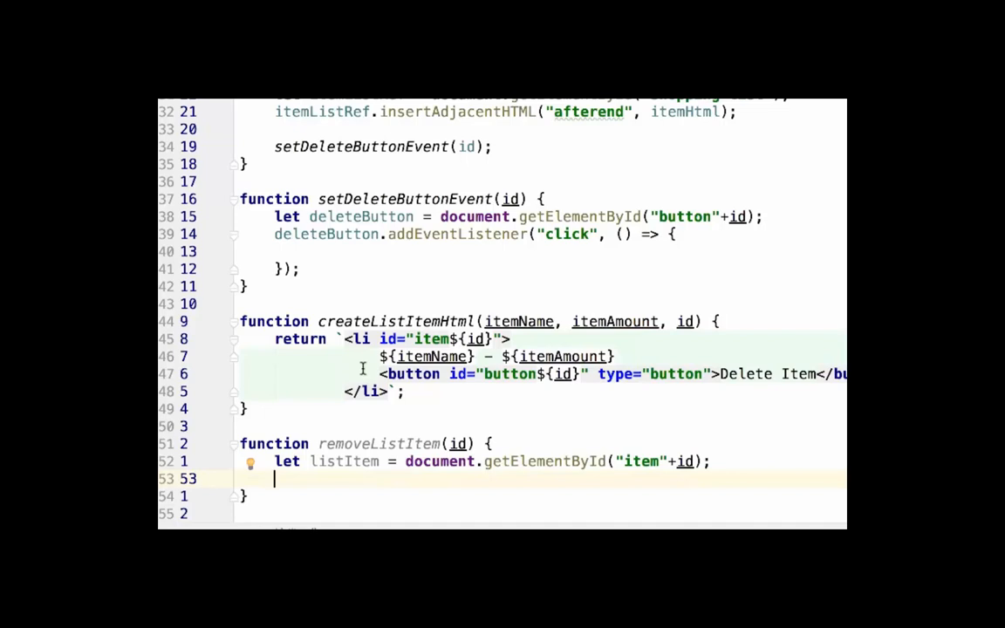
type("l")
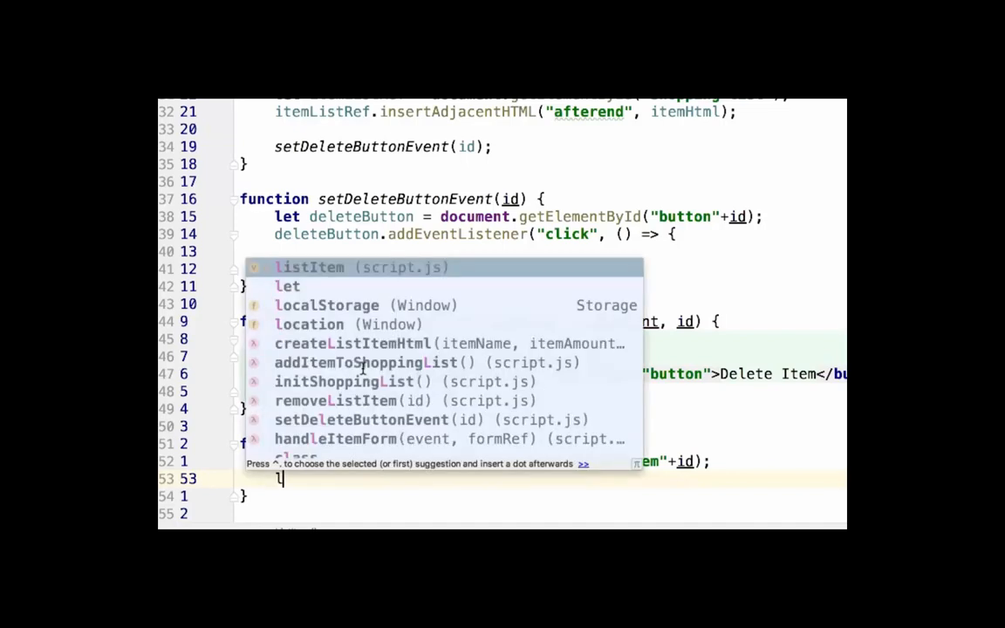
Remove the item via listItem.parentNode.removeChild(listItem)
key("Tab")
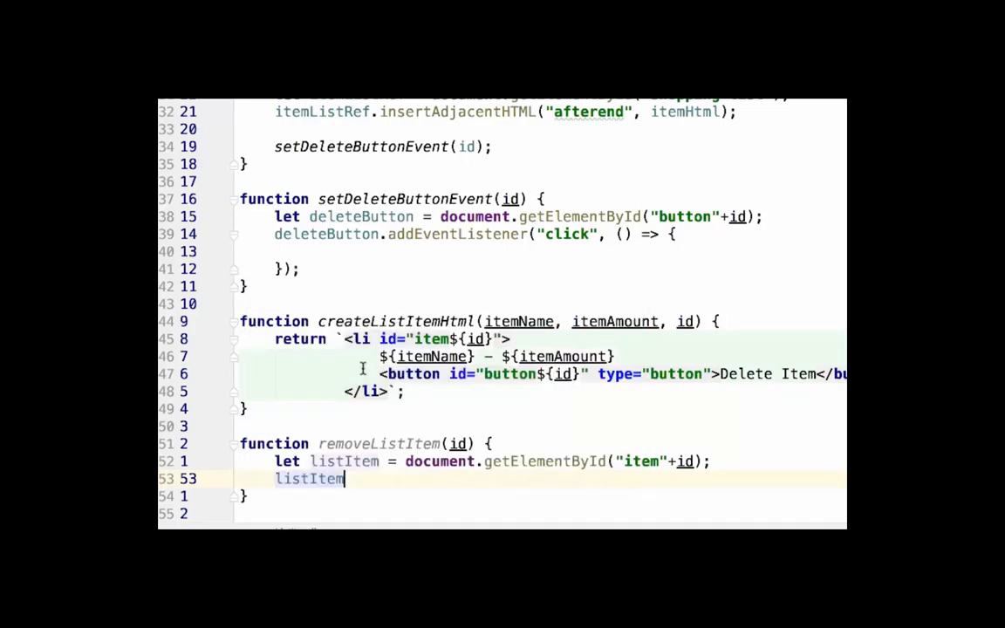
type(".par")
key("Down")
key("Return")
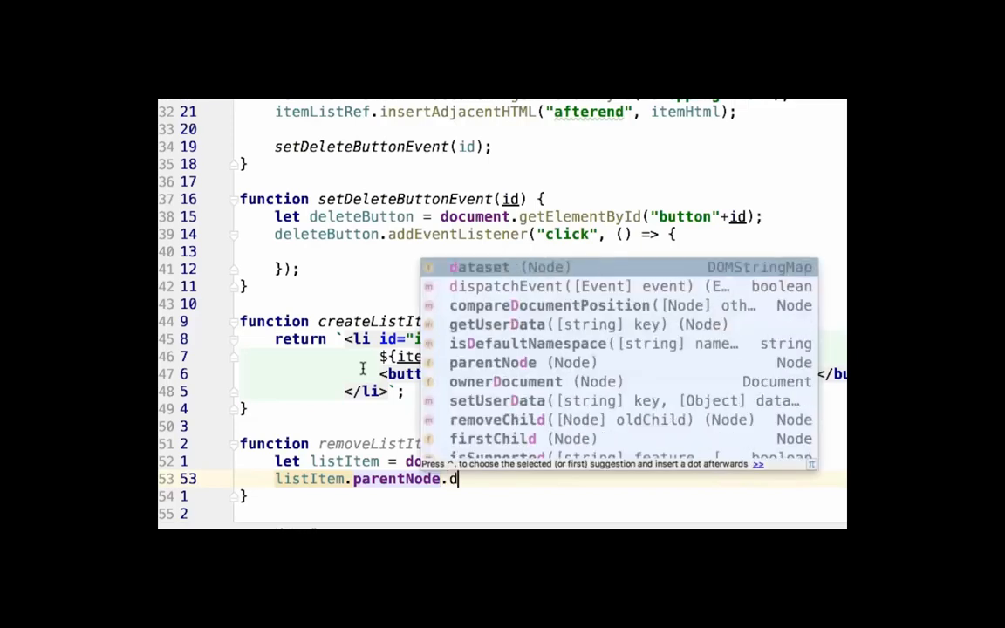
type("re")
key("Tab")
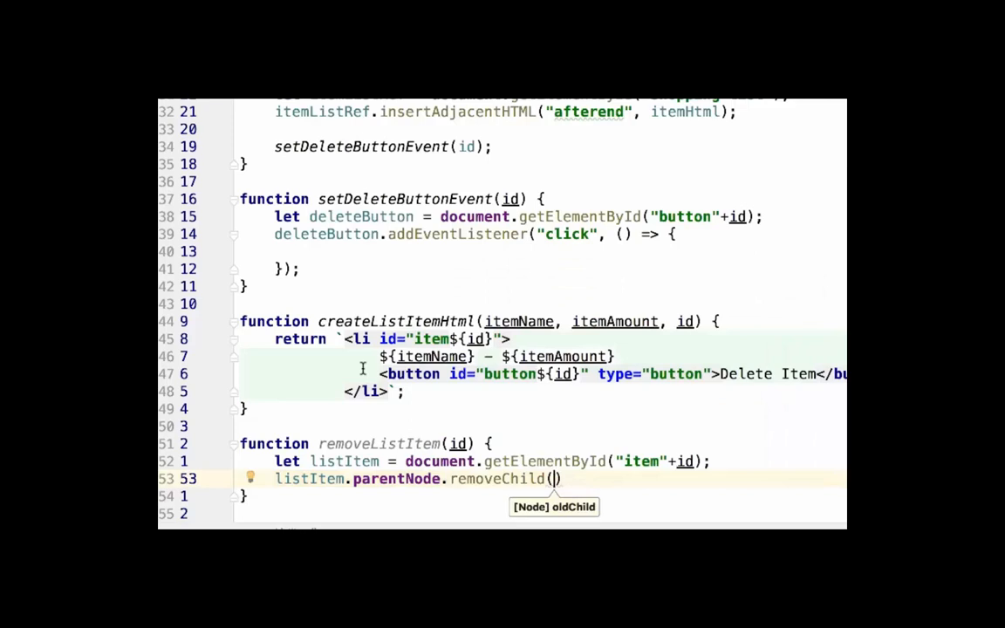
type("l")
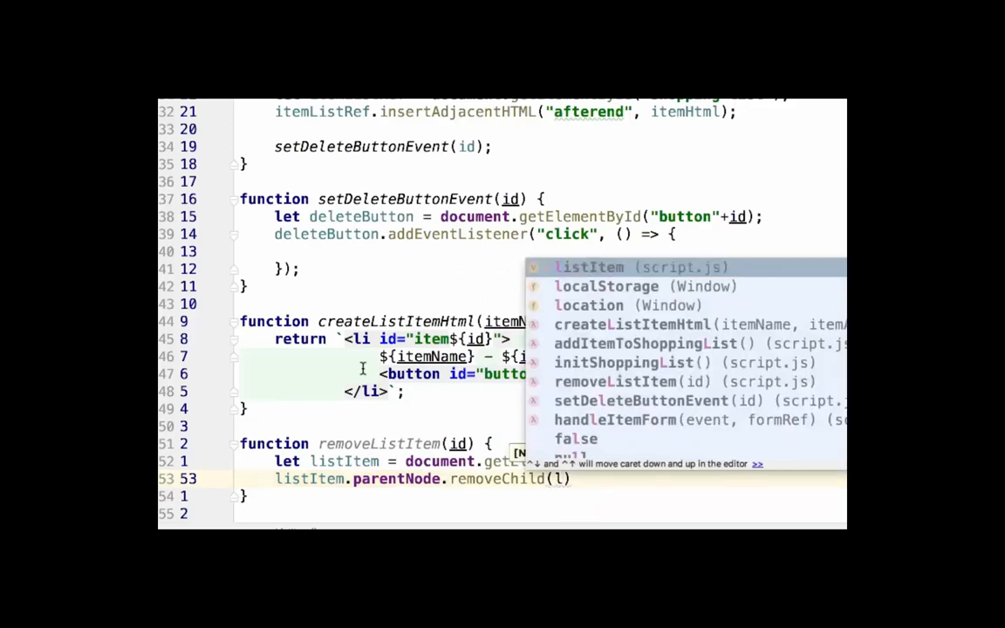
key("Tab")
type(";")
key("Escape")
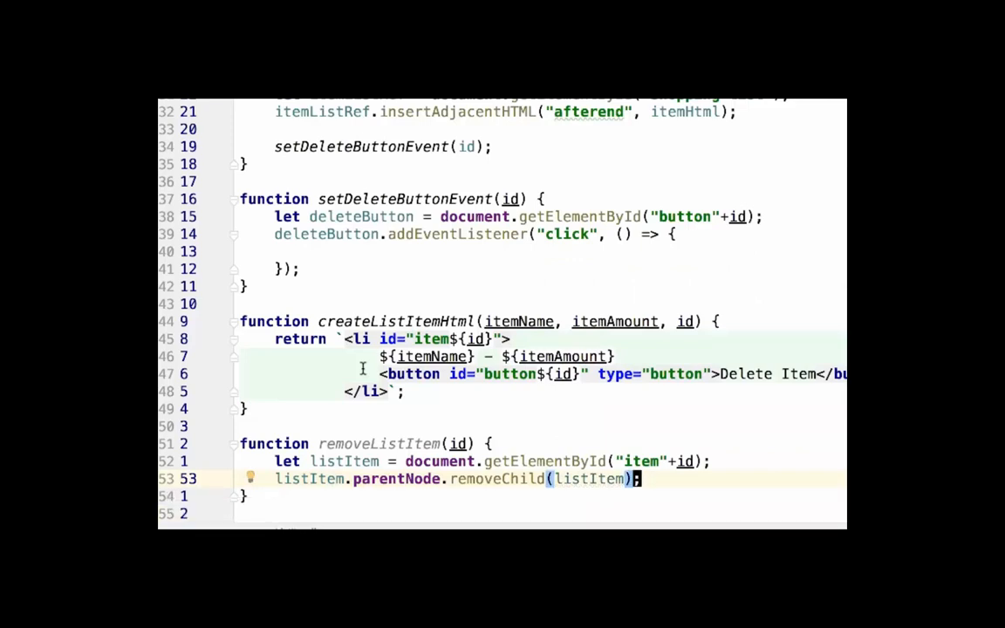
Call removeListItem(id) in the click handler and save script.js with :w
key("k")
key("k")
key("k")
key("k")
key("k")
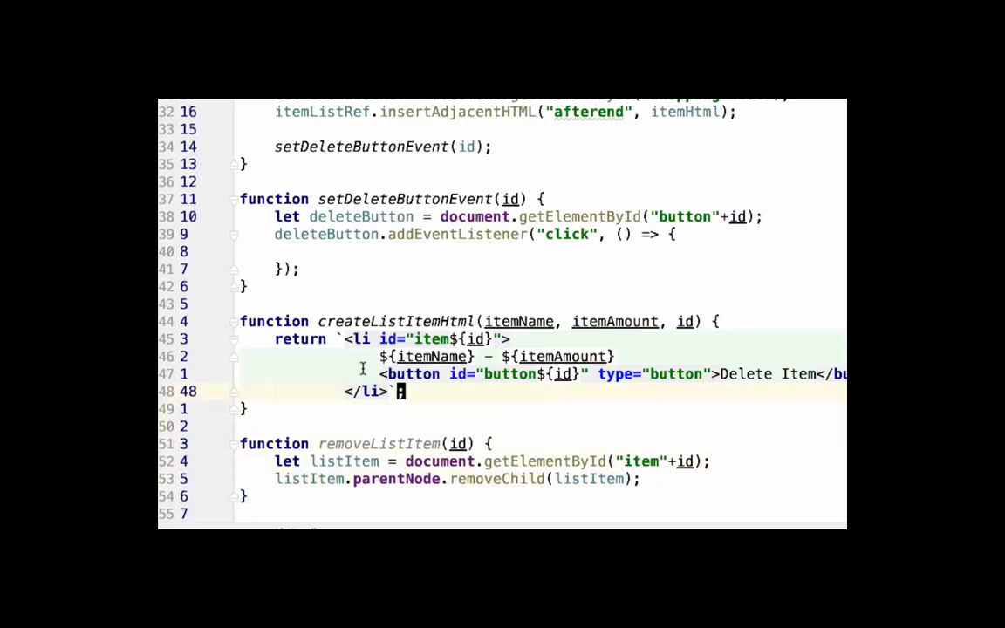
key("k")
key("k")
key("k")
key("k")
key("k")
key("k")
key("k")
key("k")
type("Sre")
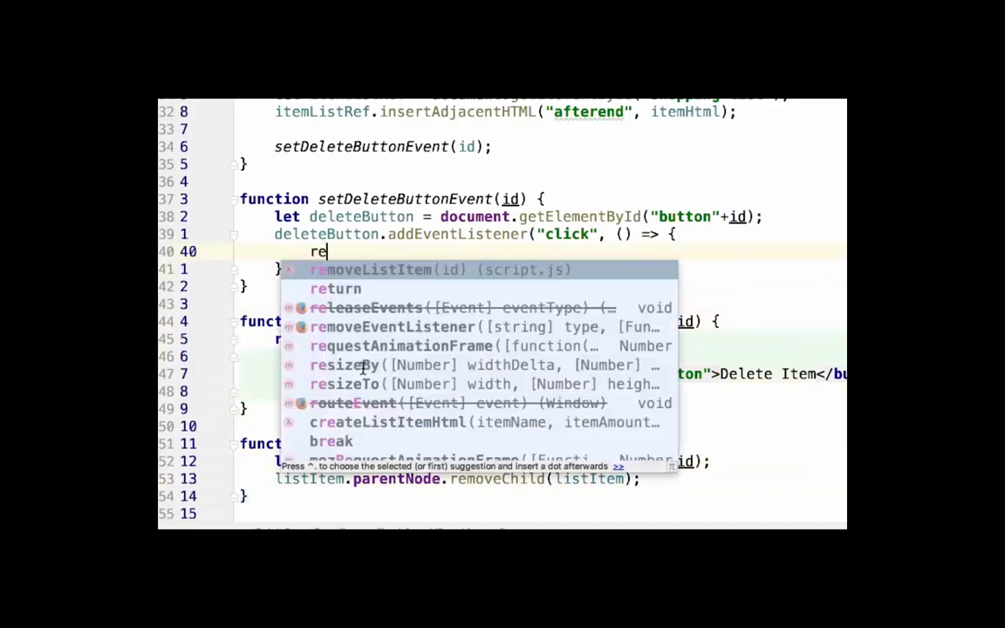
key("Return")
type("id")
key("Escape")
type("A;")
key("Escape")
type(":w")
key("Return")
key("super+Tab")
Reload the page and add Test with amount 1 and Test with amount 2
right_click(199, 93)
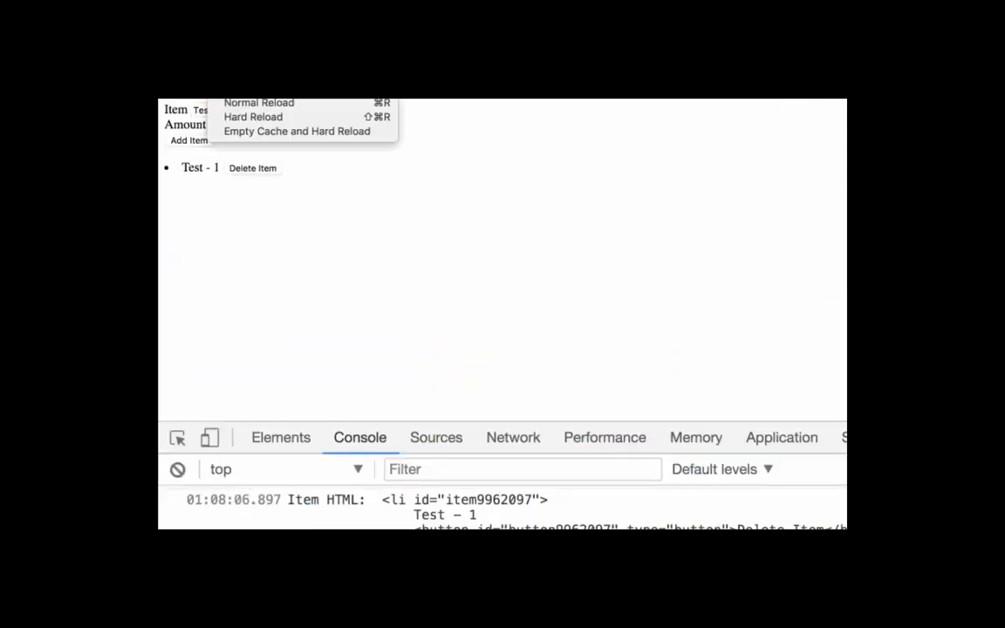
left_click(297, 131)
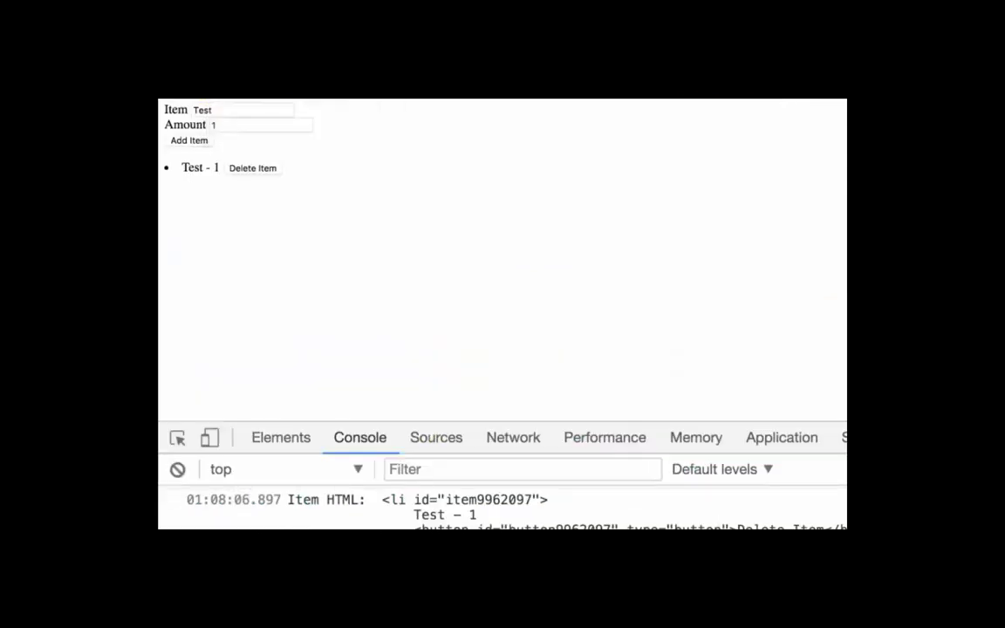
left_click(227, 110)
type("Test")
key("Tab")
left_click(189, 141)
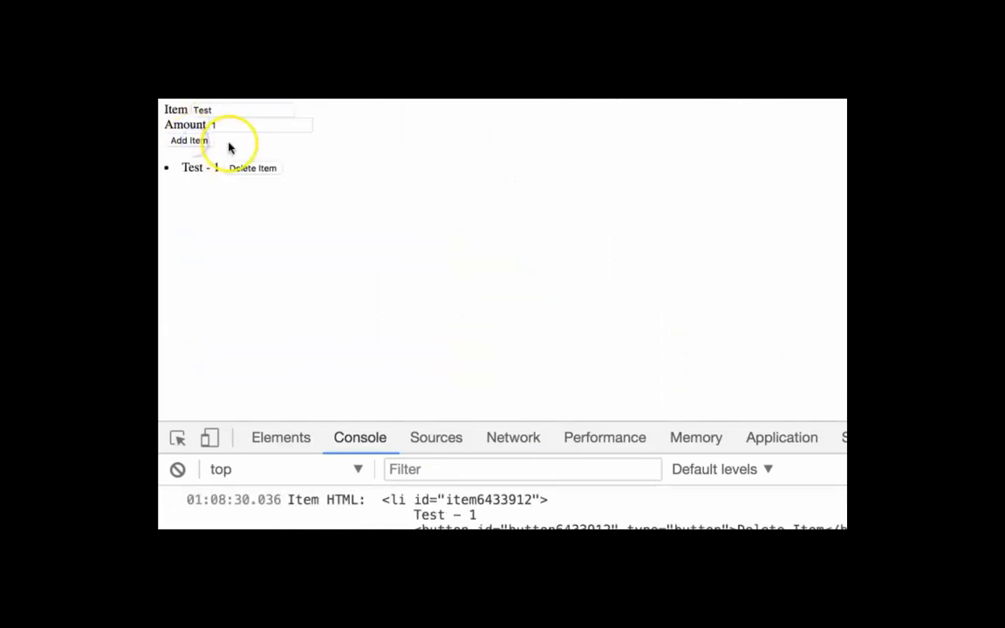
left_click(227, 125)
key("BackSpace")
type("2")
left_click(202, 145)
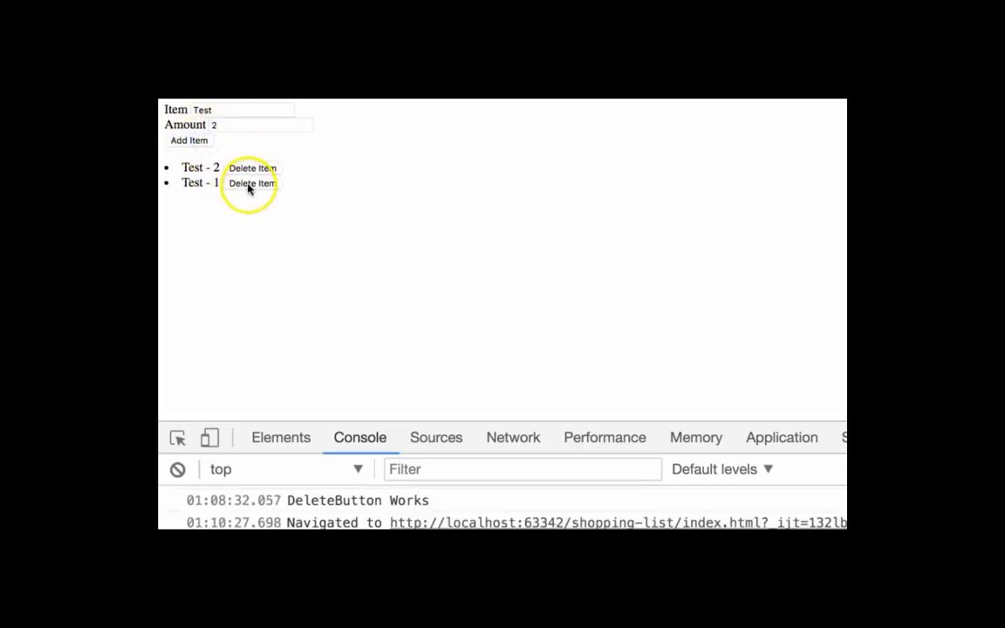
Delete both Test items and note the form still holds the entered text
left_click(251, 184)
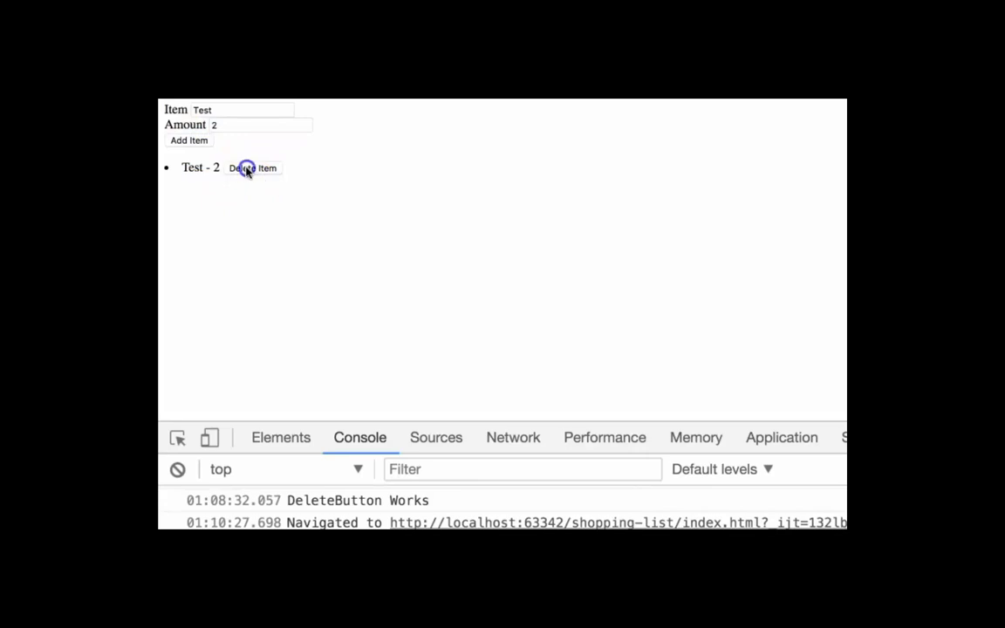
left_click(251, 167)
left_click(228, 124)
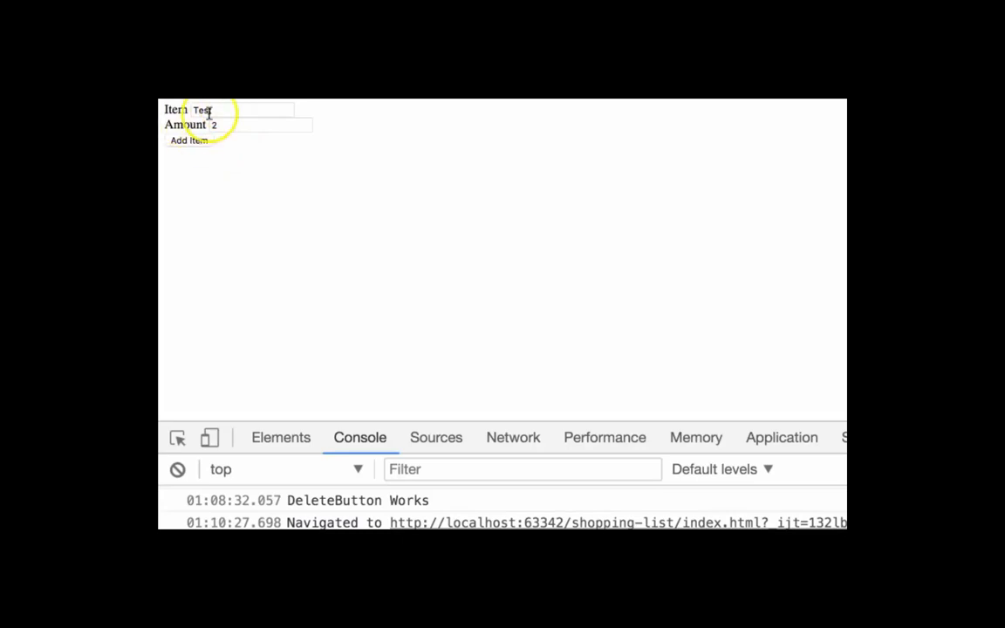
mouse_move(219, 110)
left_mouse_down()
mouse_move(174, 111)
mouse_move(196, 125)
left_mouse_up()
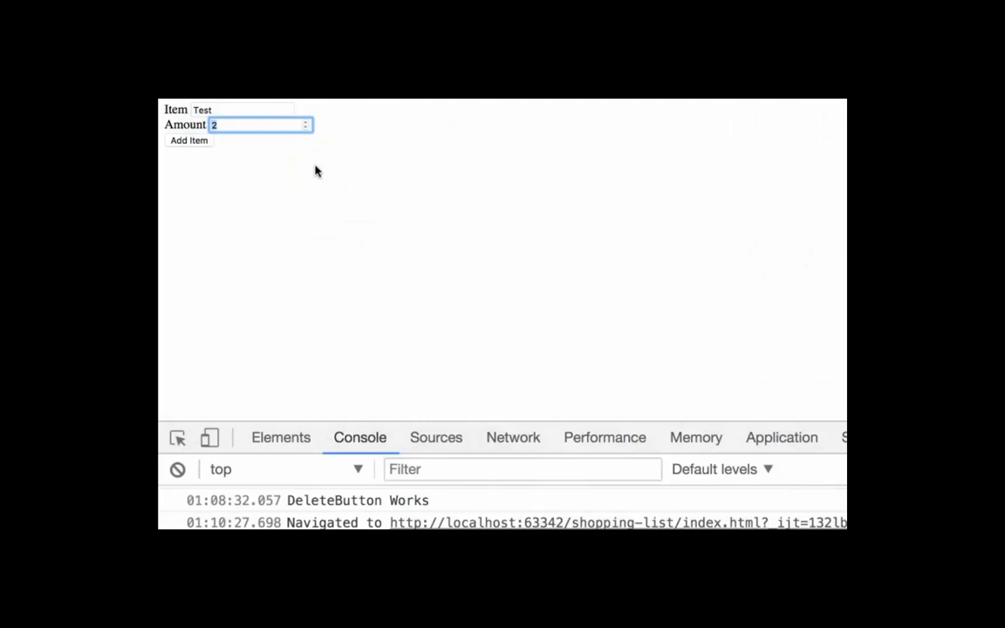
key("super+Tab")
scroll(366, 349, "up", 5)
Add formRef.reset() after addItemToShoppingList in handleItemForm
left_click(340, 242)
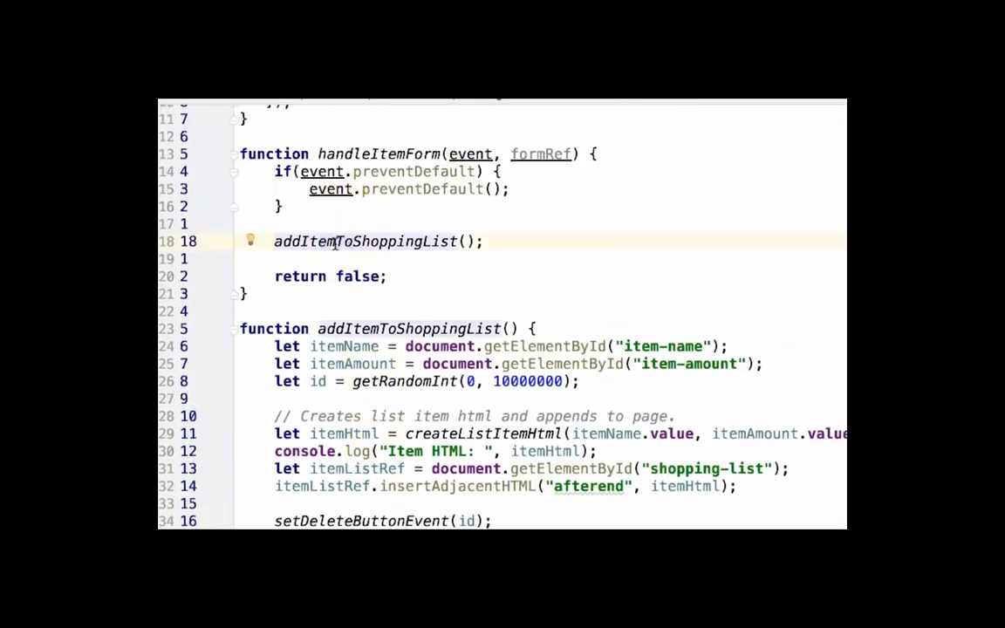
key("End")
key("Return")
type("fo")
key("Tab")
type(".re")
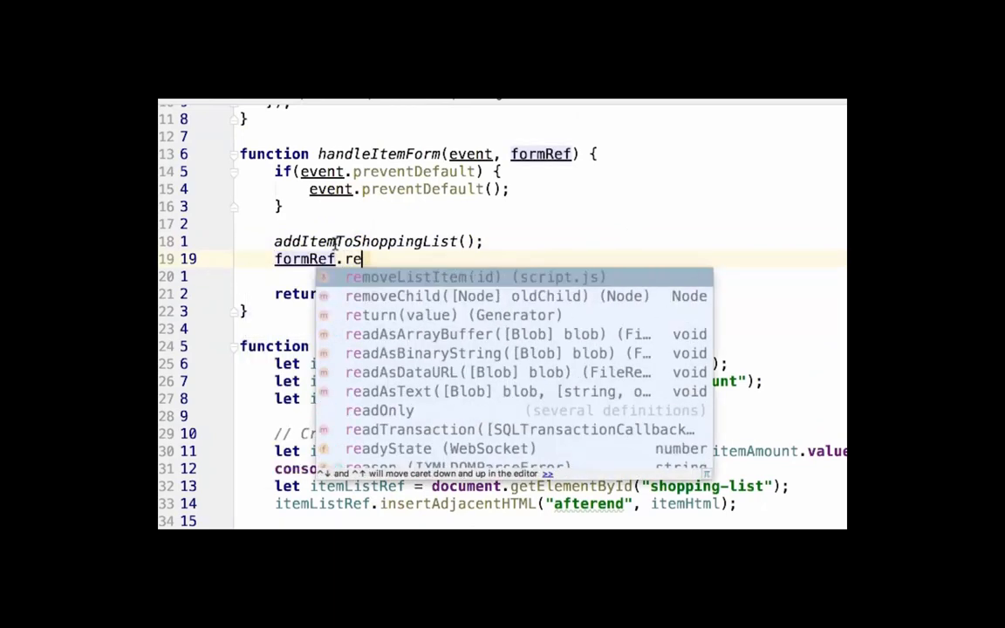
type("s")
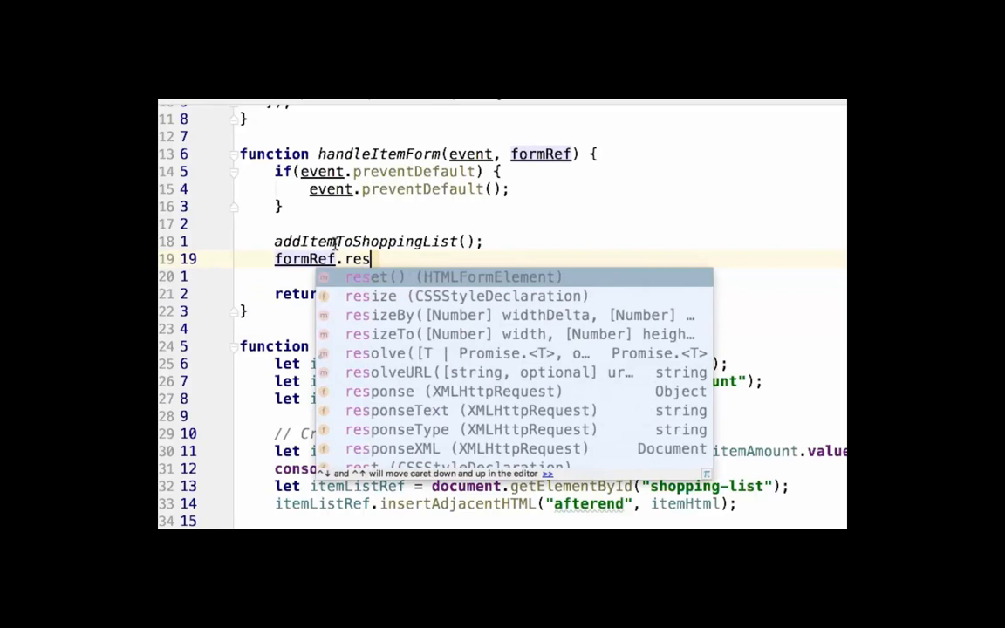
type("et();")
key("Escape")
key("alt+Tab")
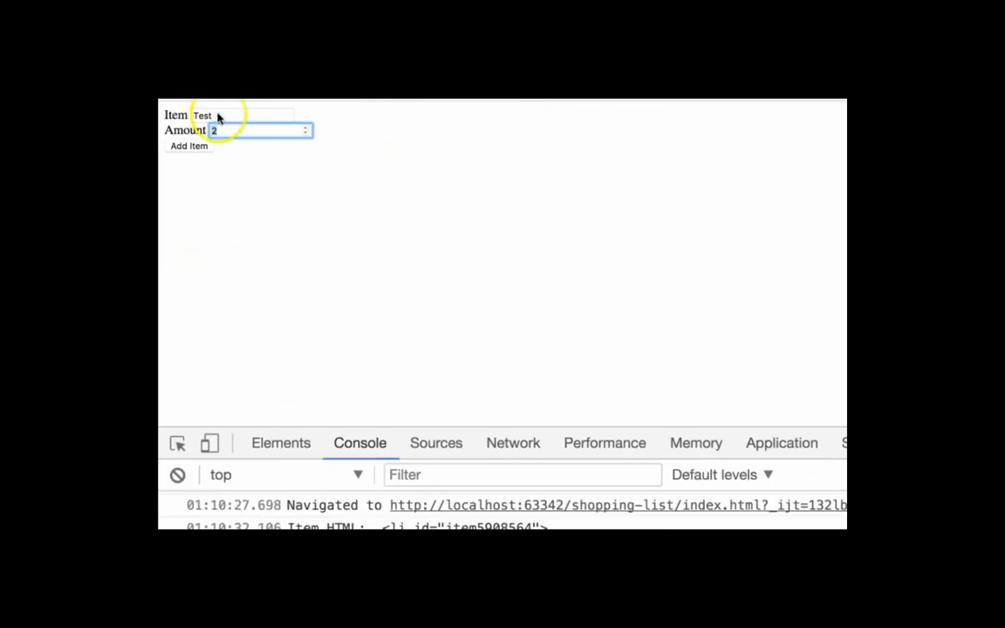
Reload, add Test - 2 and check that both form fields clear
key("Return")
left_click(216, 115)
type("Test")
key("Tab")
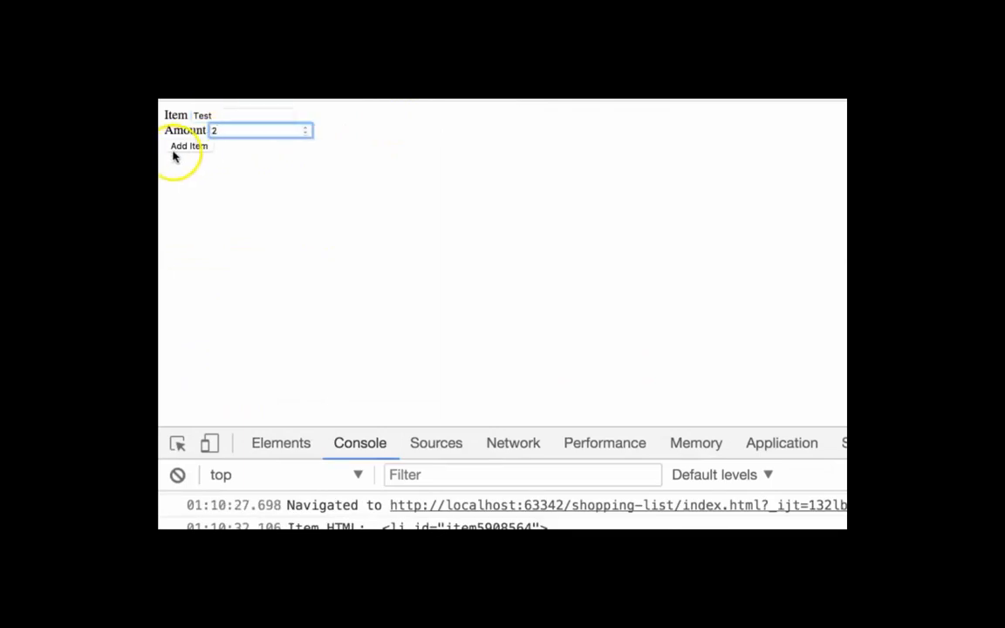
left_click(188, 146)
left_click(227, 115)
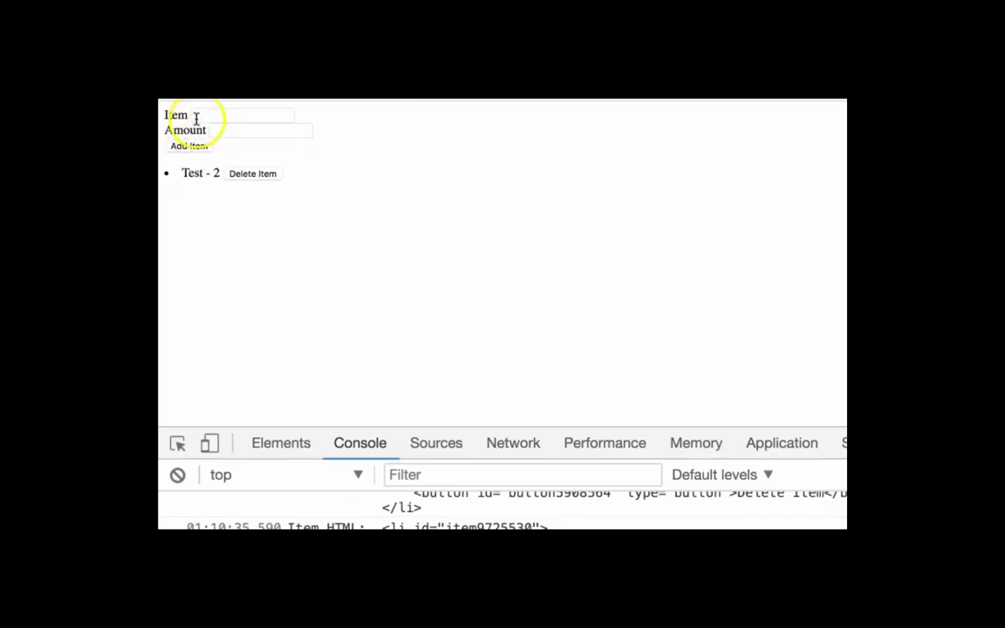
left_click(241, 130)
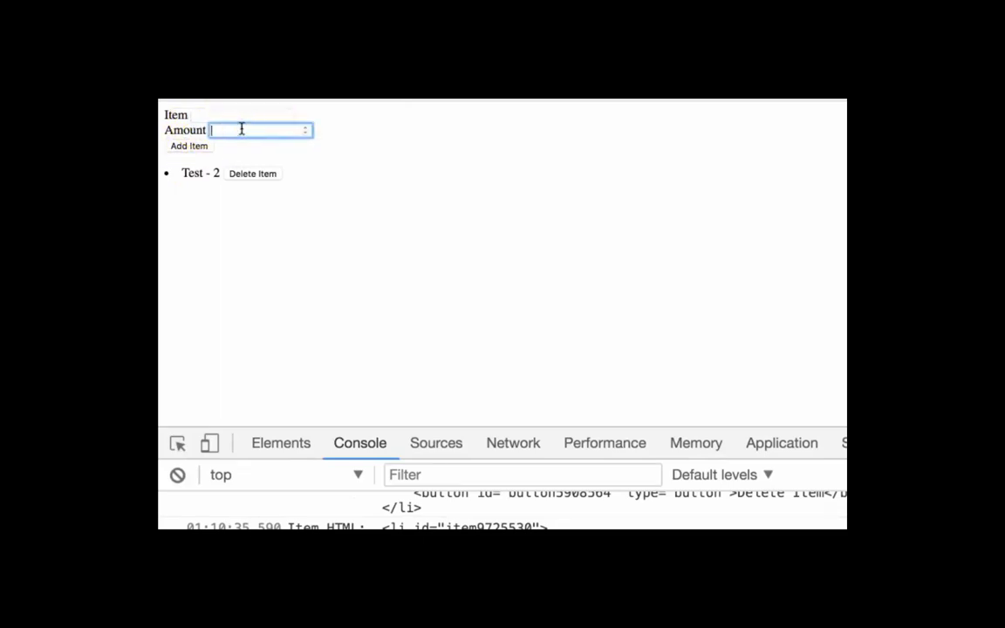
Delete the Test - 2 item, leaving the list empty
left_click_drag(175, 173, 224, 173)
left_click(238, 174)
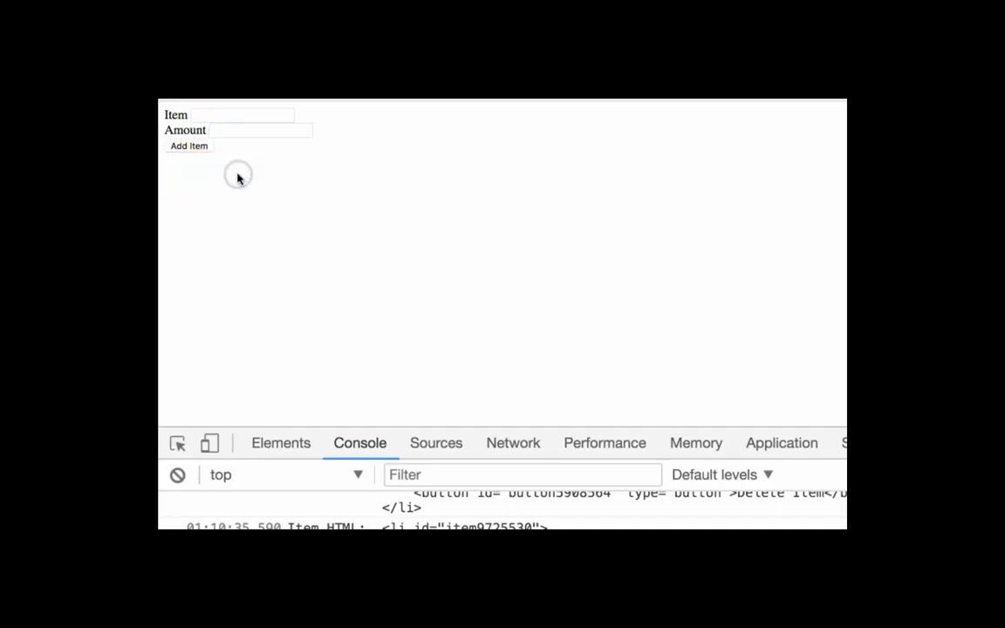